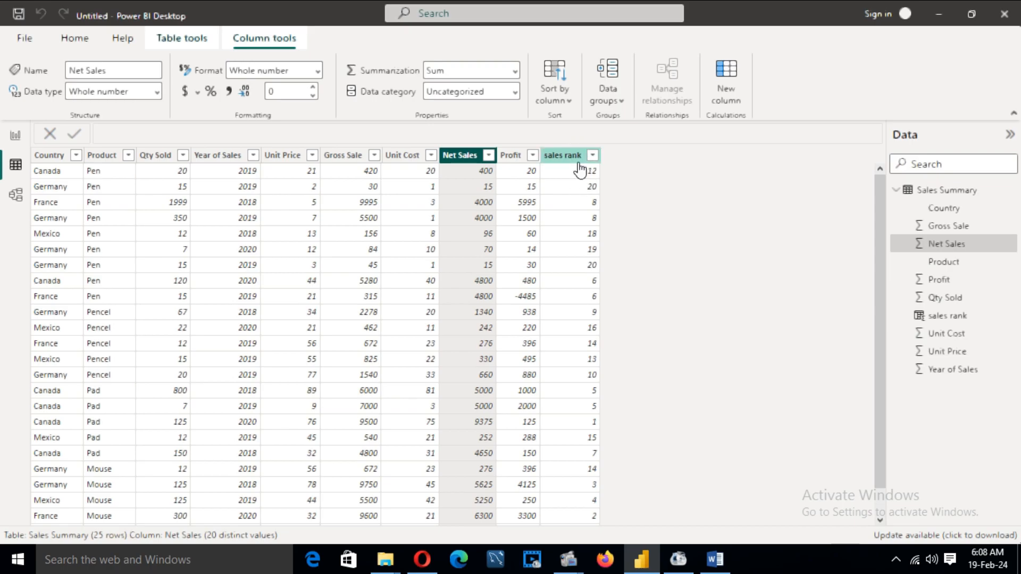
Step: Examine the sales rank column's RANKX formula: its name, table, Net Sales expression, skipped value argument and DESC order
click(949, 317)
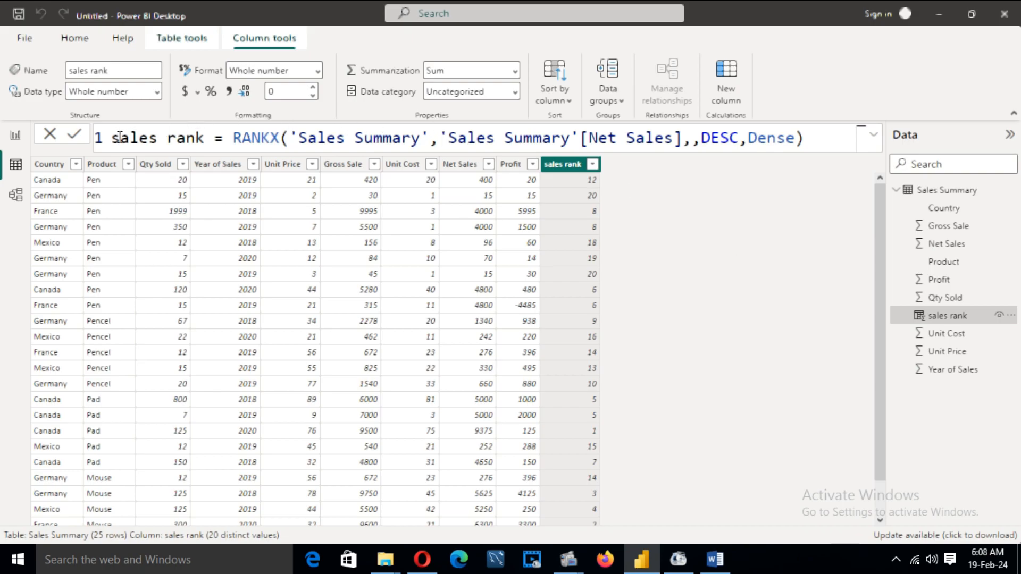
drag(115, 137, 204, 133)
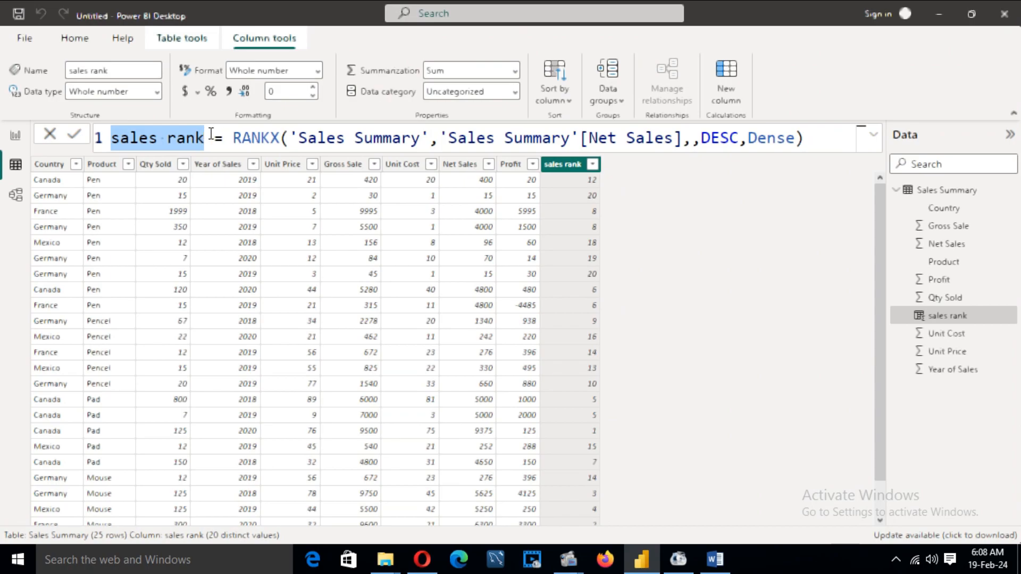
drag(232, 137, 280, 137)
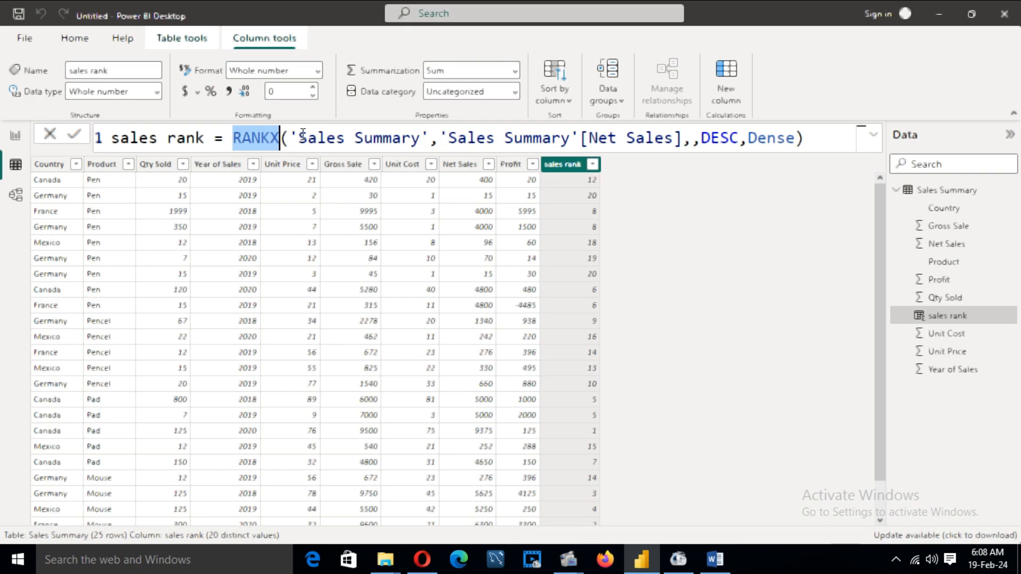
drag(302, 136, 795, 136)
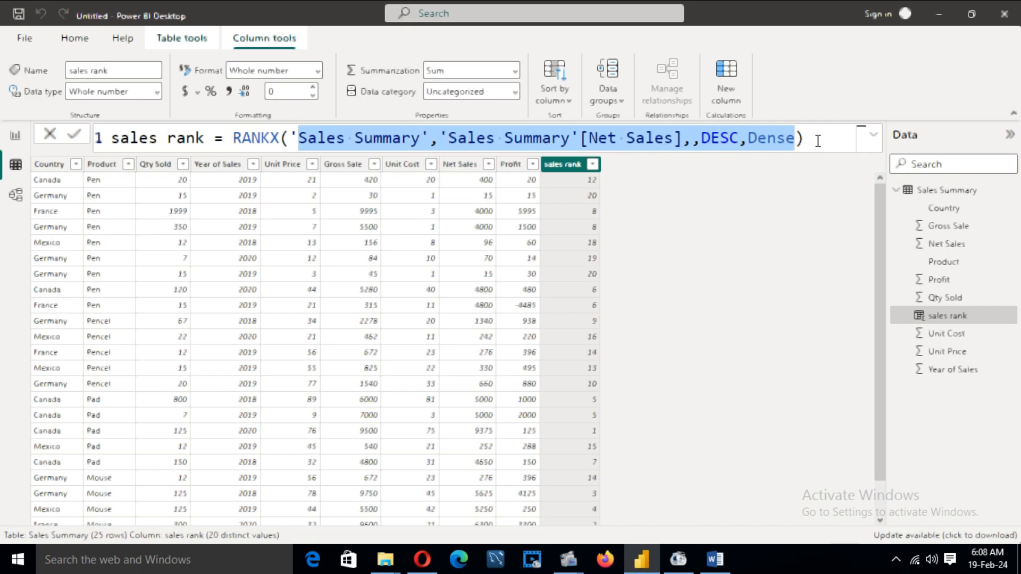
click(818, 141)
drag(299, 138, 682, 139)
click(448, 137)
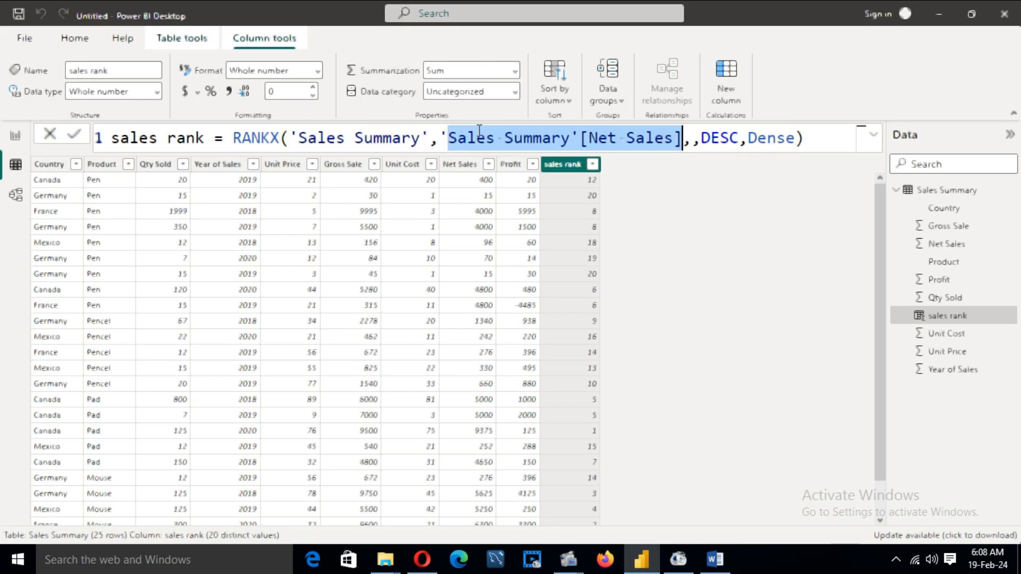
click(692, 139)
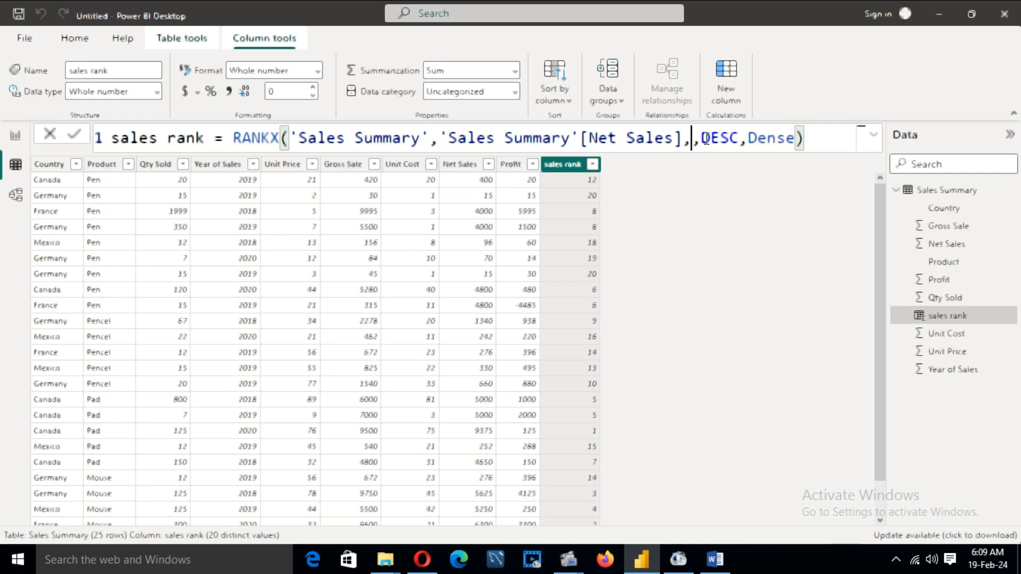
drag(702, 140, 738, 140)
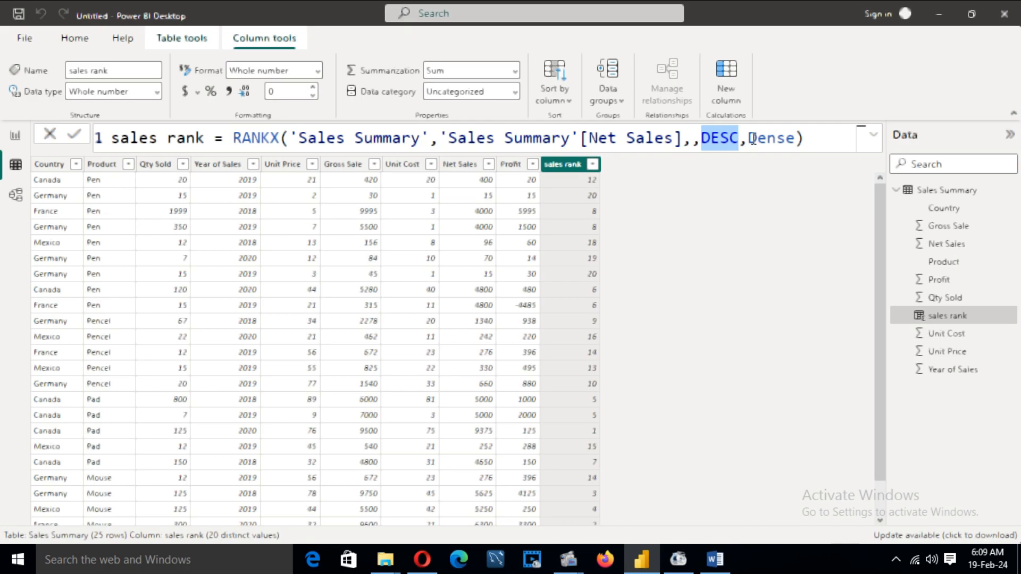
Step: Replace the Dense ties argument with Skip in the sales rank formula and commit it
drag(748, 139, 794, 139)
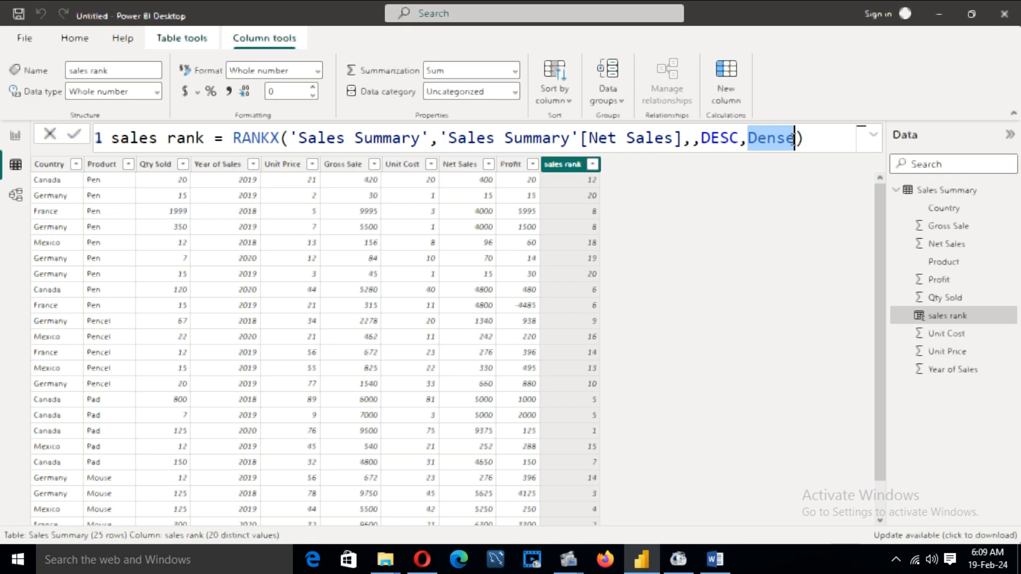
key(BackSpace)
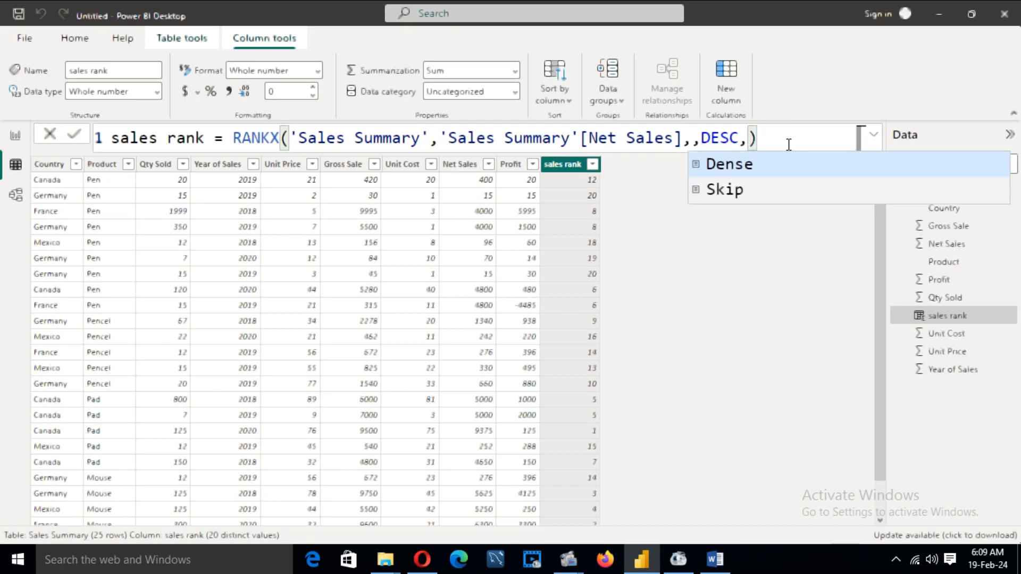
click(744, 192)
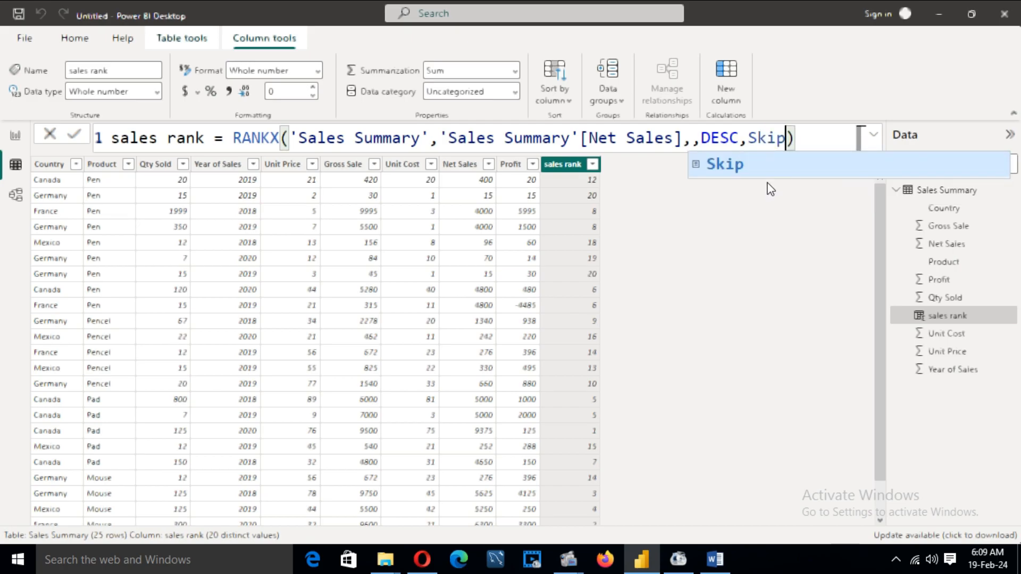
click(806, 139)
click(73, 138)
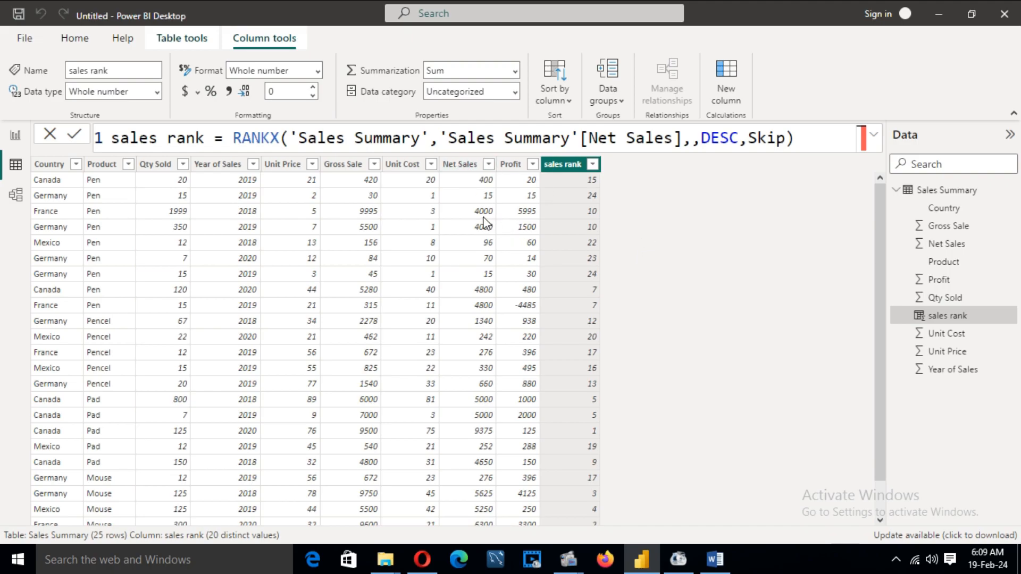
Step: Sort the table by Net Sales in ascending order, and switch the sort to descending
click(460, 163)
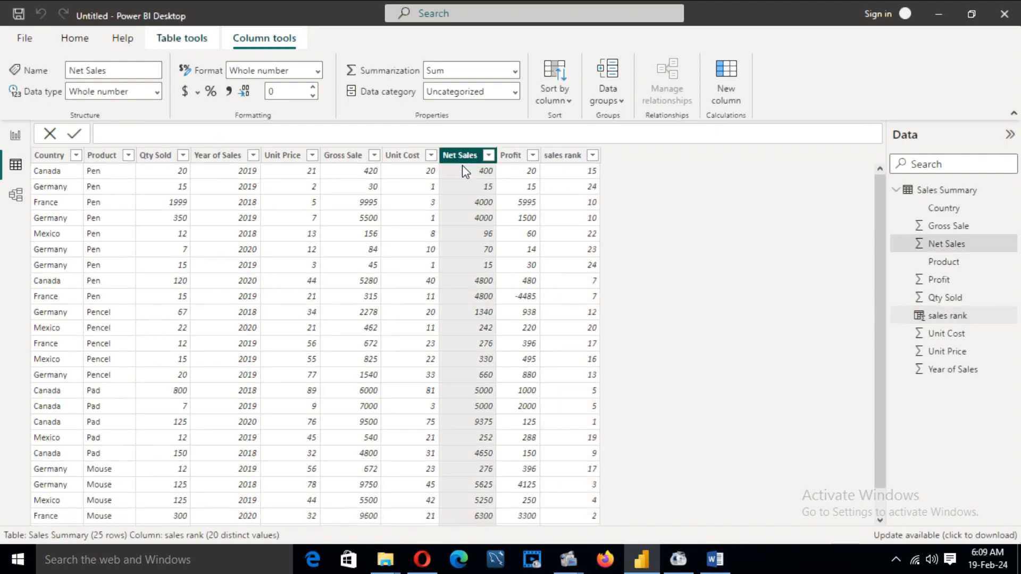
click(488, 156)
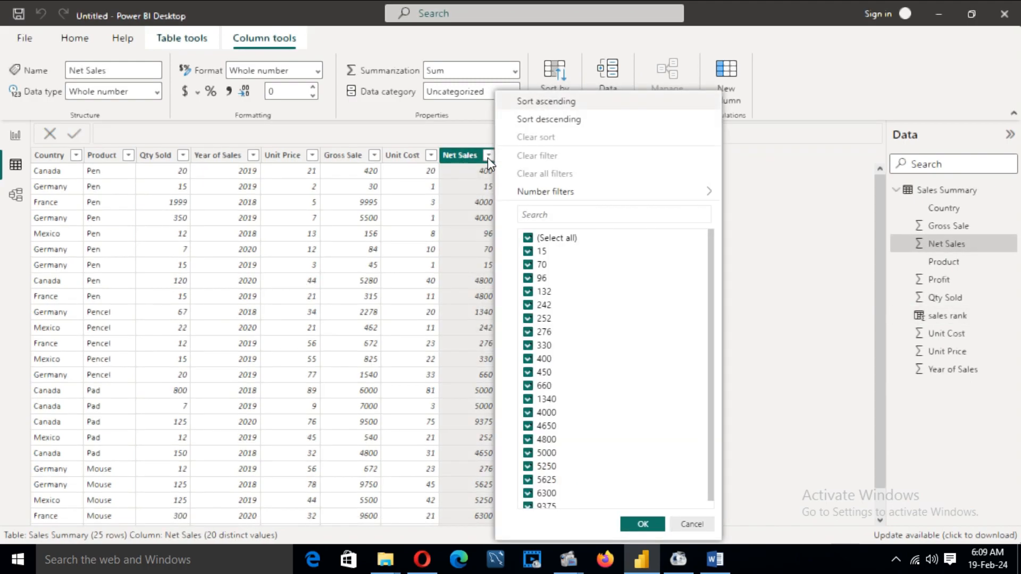
click(570, 109)
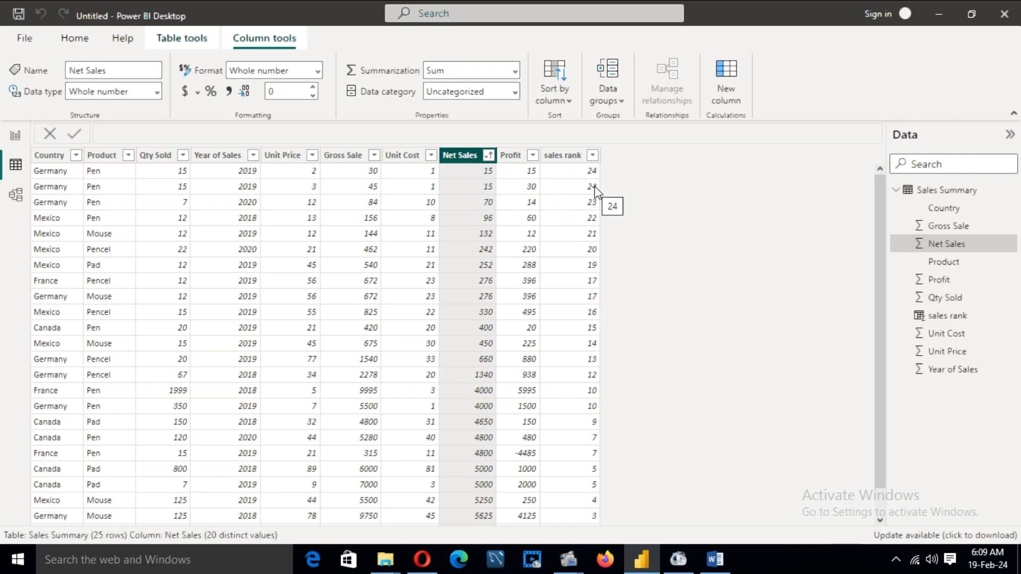
click(489, 156)
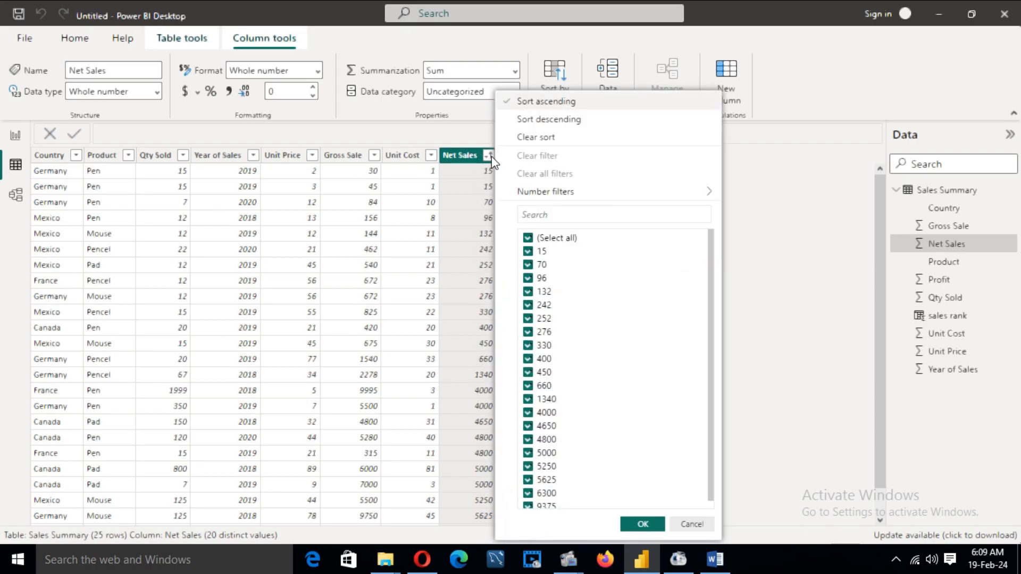
click(559, 121)
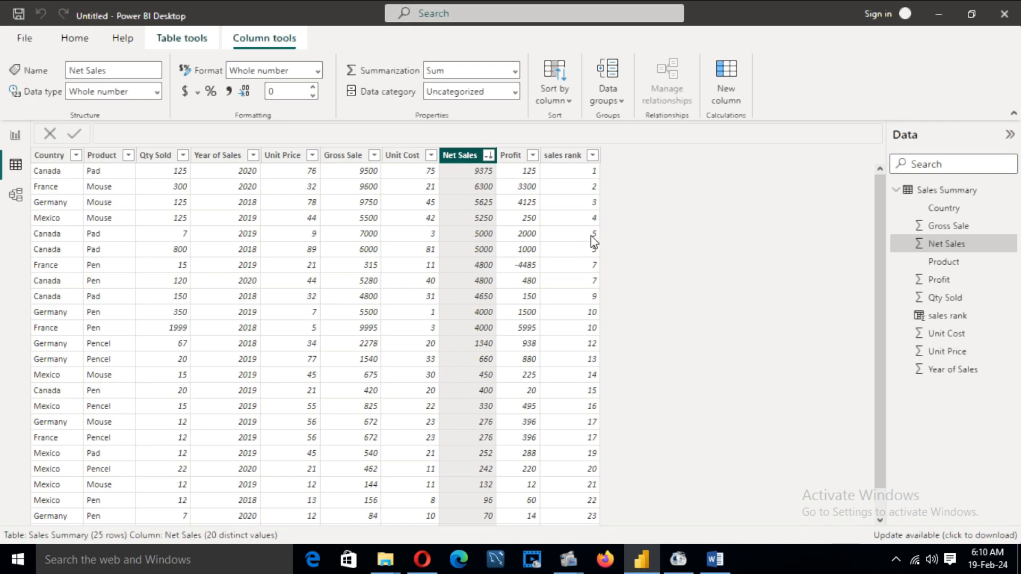
Step: Compare the two rows with tied Net Sales of 5000 against their sales rank values under Skip
click(480, 254)
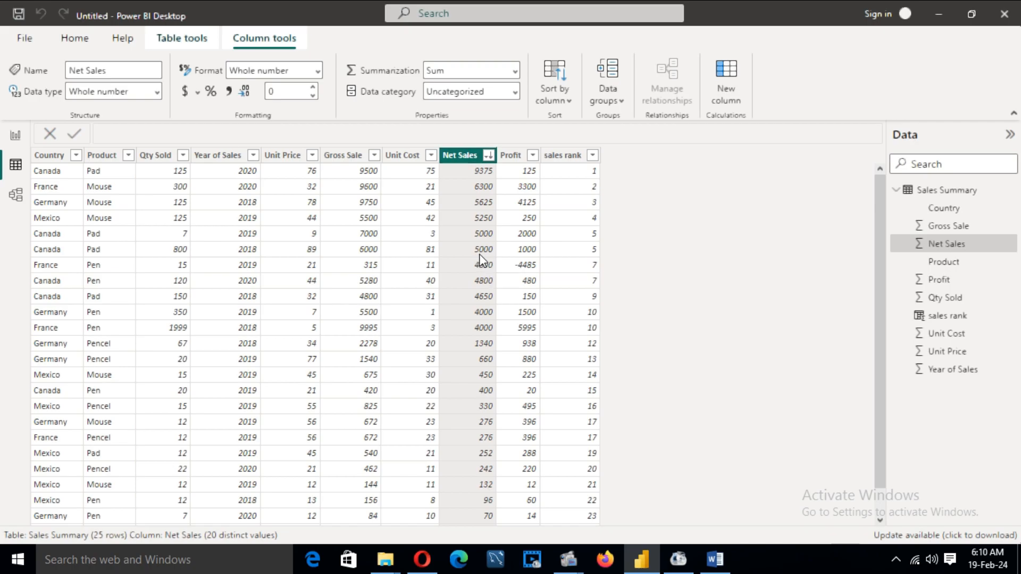
click(587, 250)
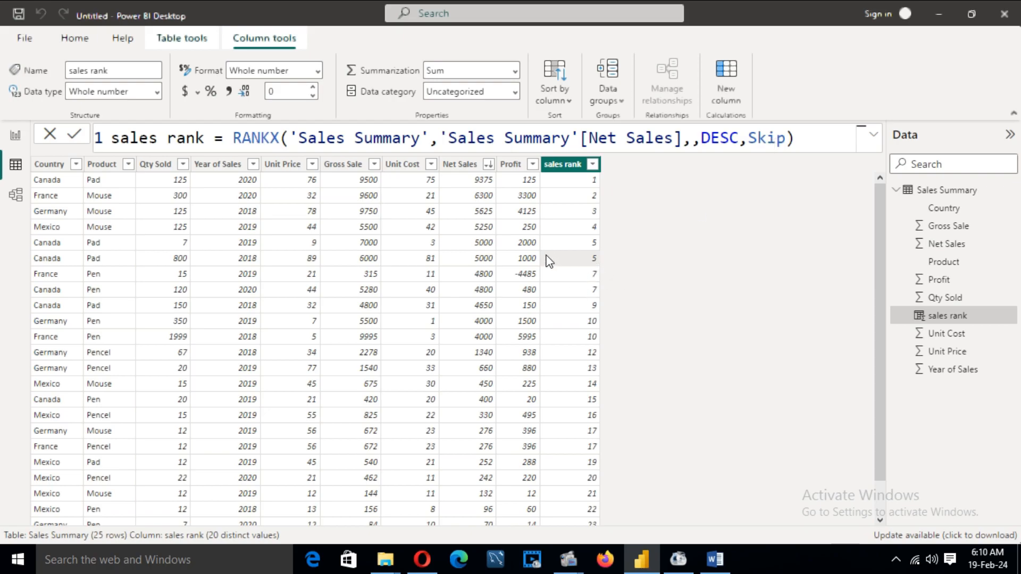
click(489, 243)
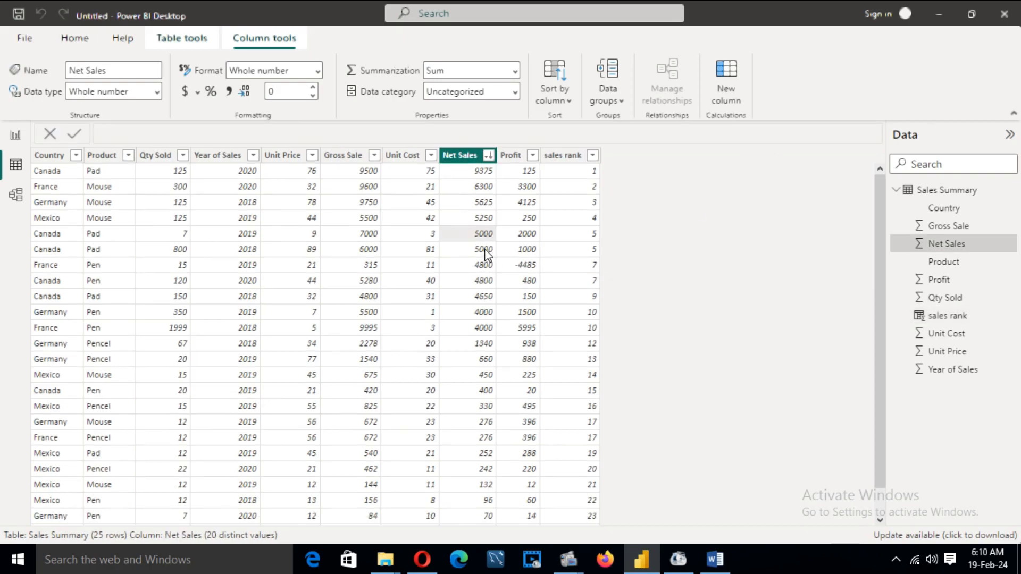
click(484, 247)
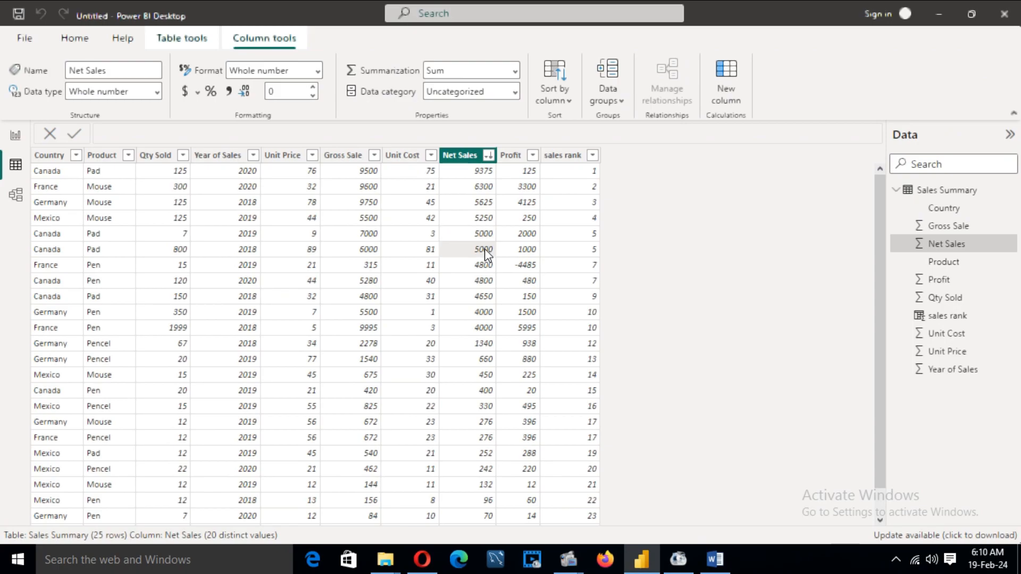
click(597, 237)
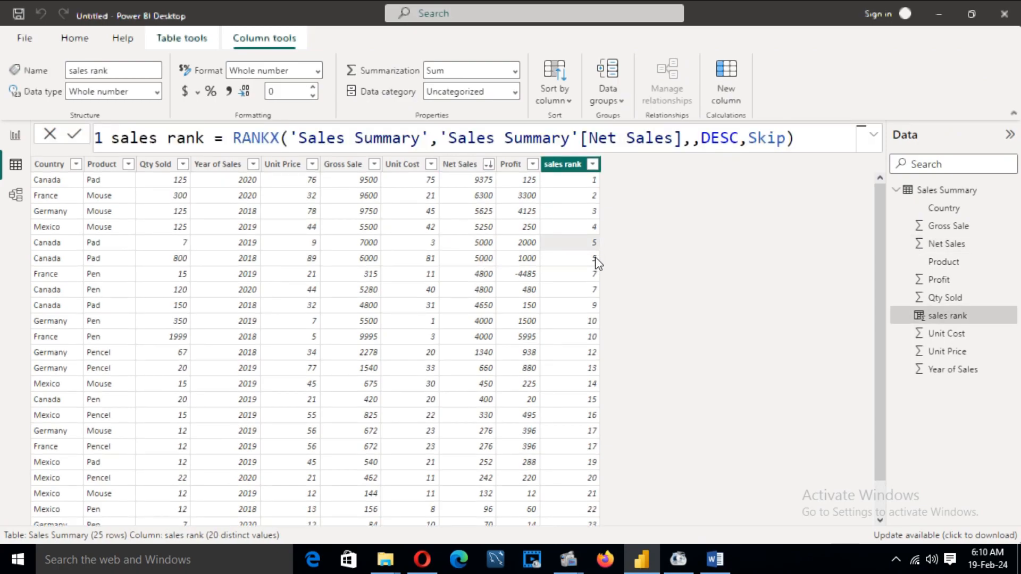
click(596, 259)
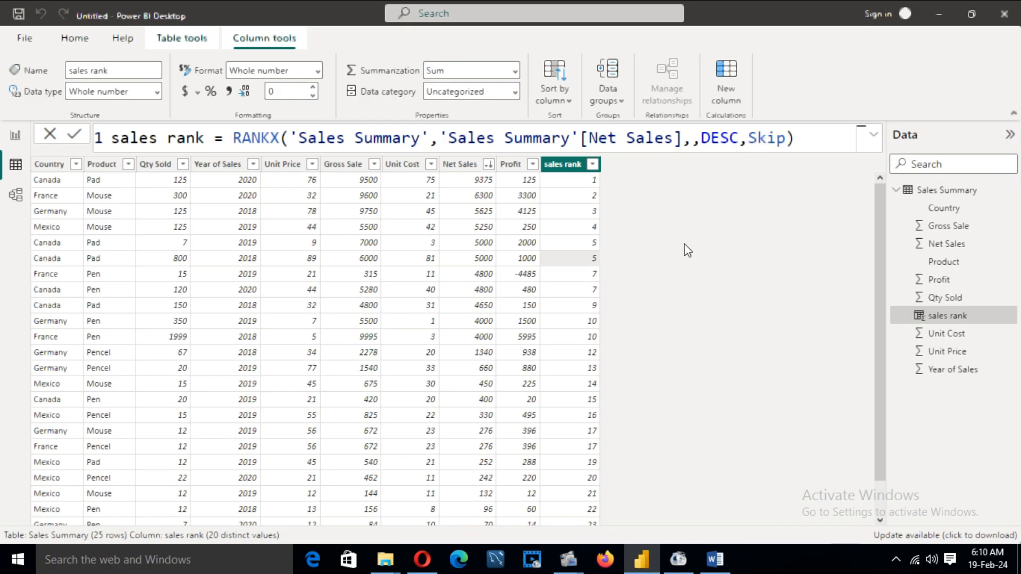
Step: Replace the Skip ties argument with Dense in the sales rank formula and commit it
click(783, 137)
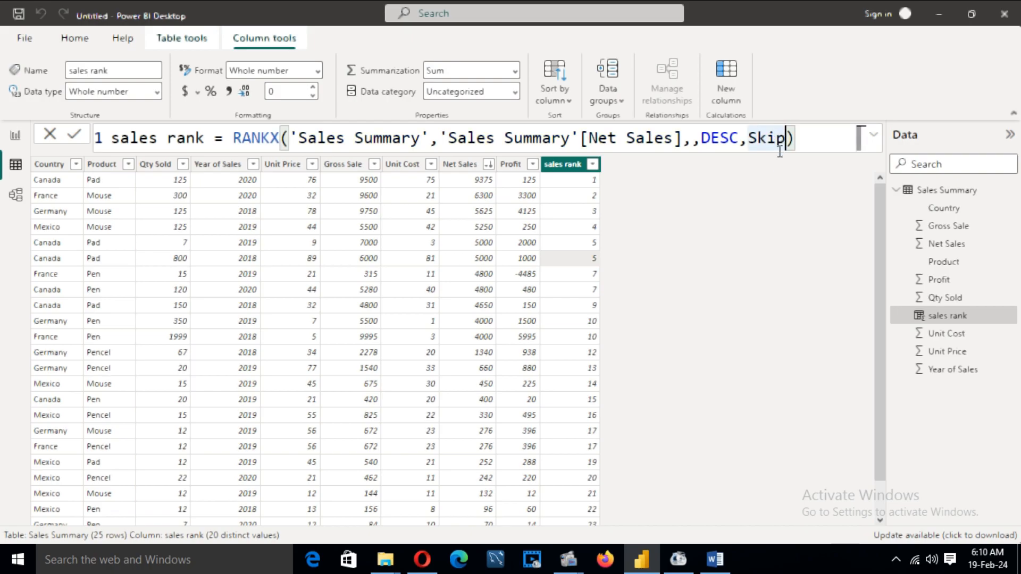
key(BackSpace)
key(BackSpace)
key(BackSpace)
key(BackSpace)
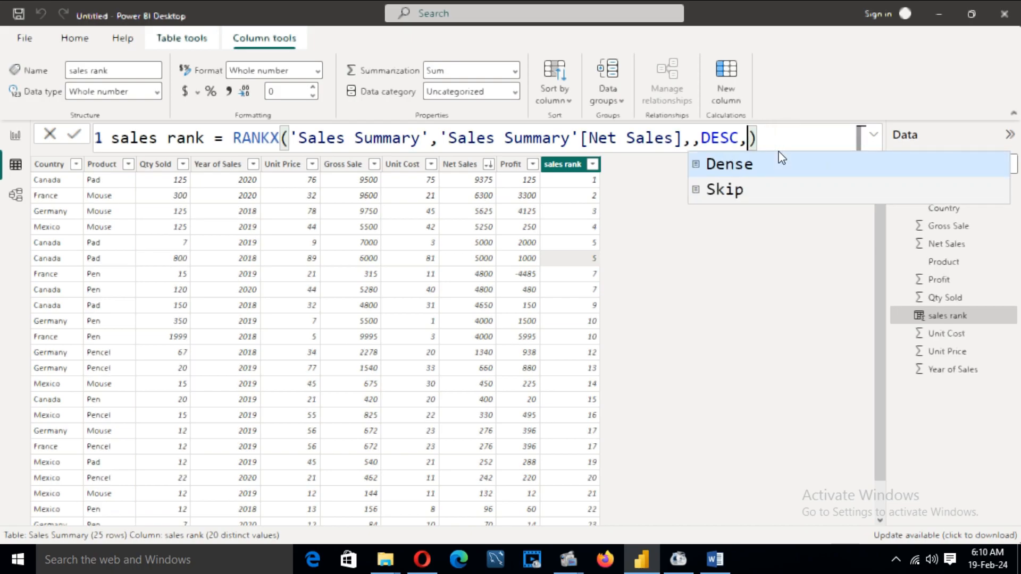
click(782, 162)
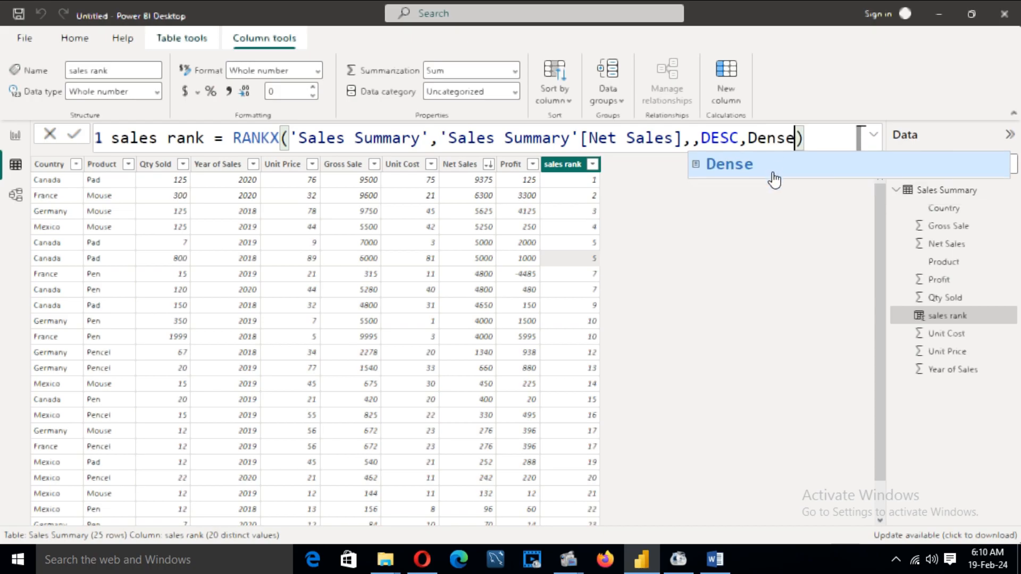
click(814, 142)
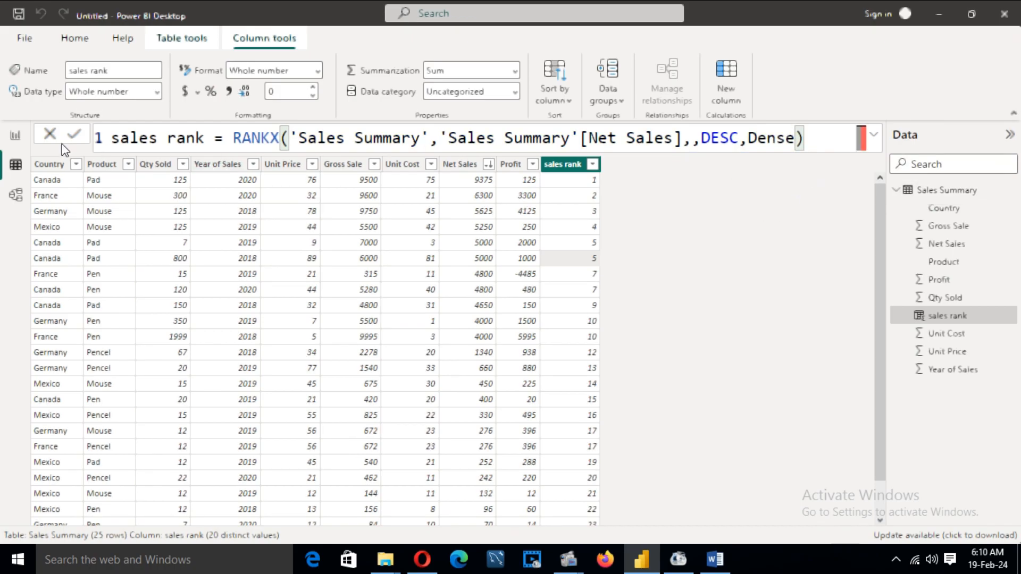
click(77, 136)
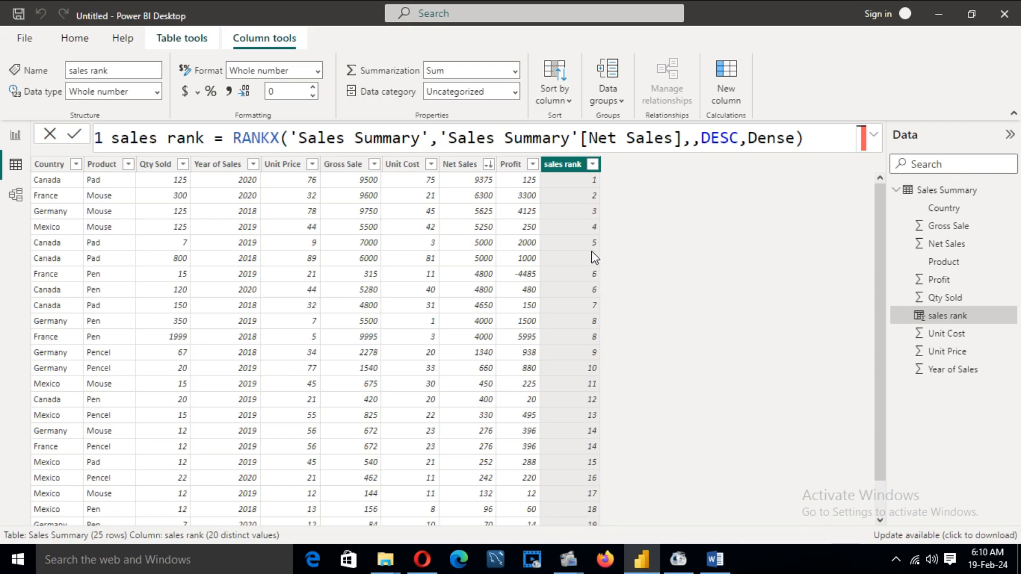
Step: Compare the rows with tied Net Sales of 5000 and 4800 against their dense sales ranks
click(491, 245)
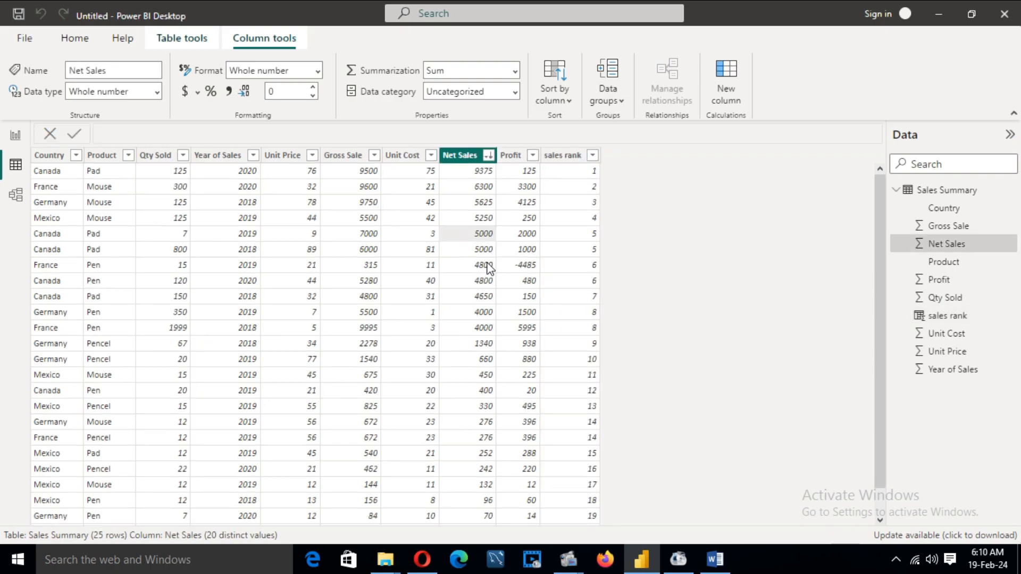
click(488, 266)
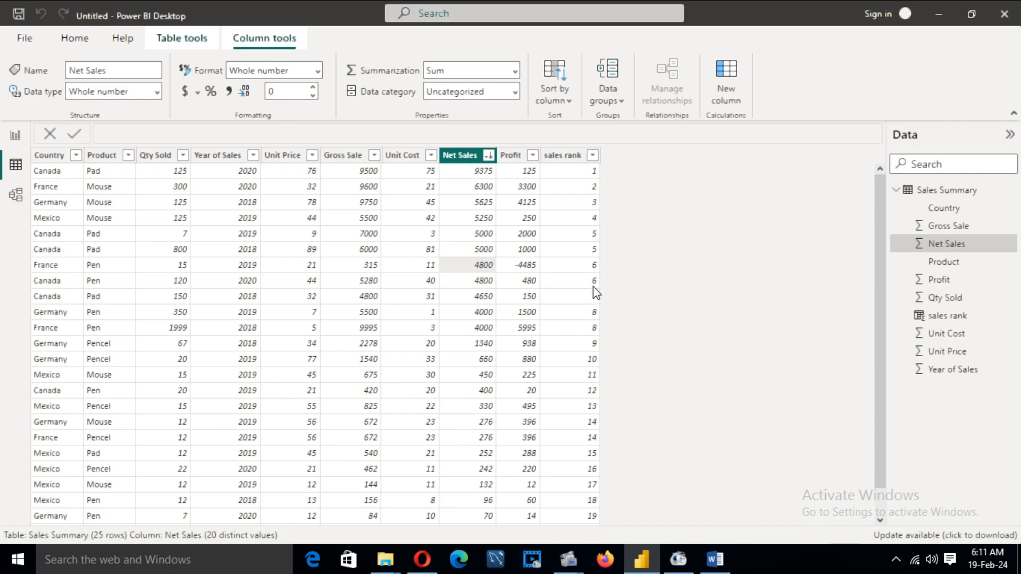
click(563, 155)
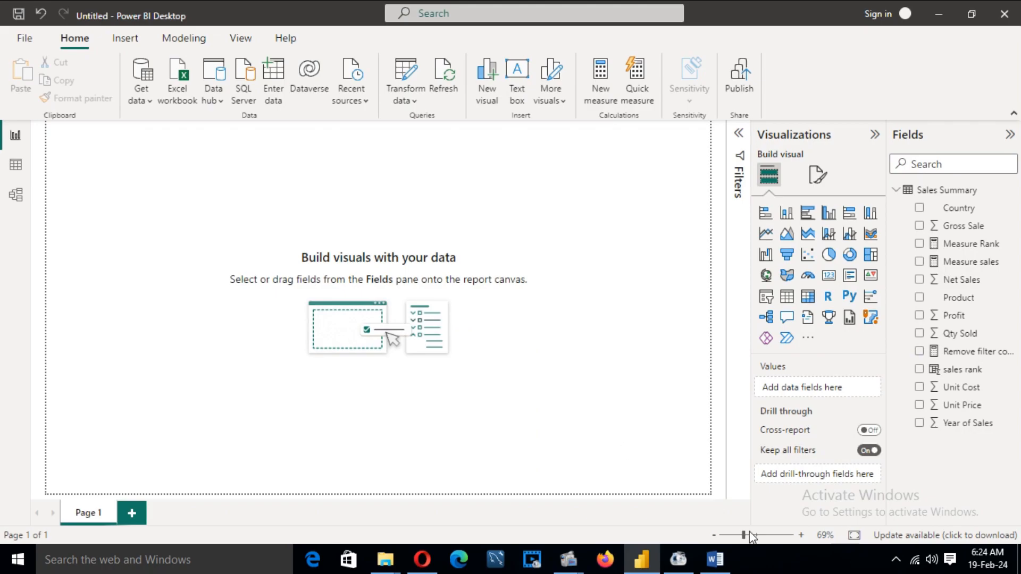
Step: Insert a table visual on the blank report page, enlarge it and add the Country field as a column
click(786, 297)
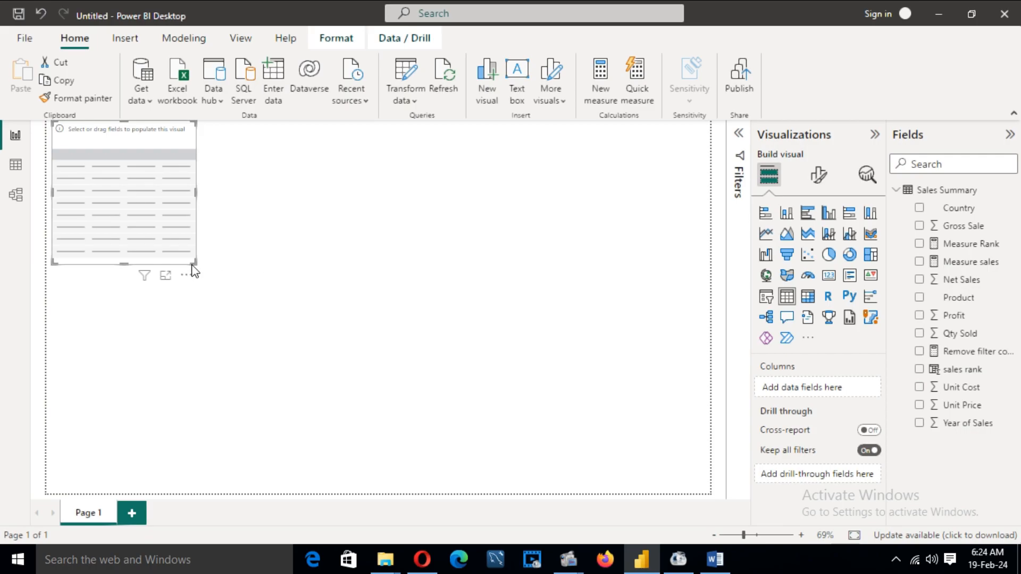
drag(193, 262, 324, 335)
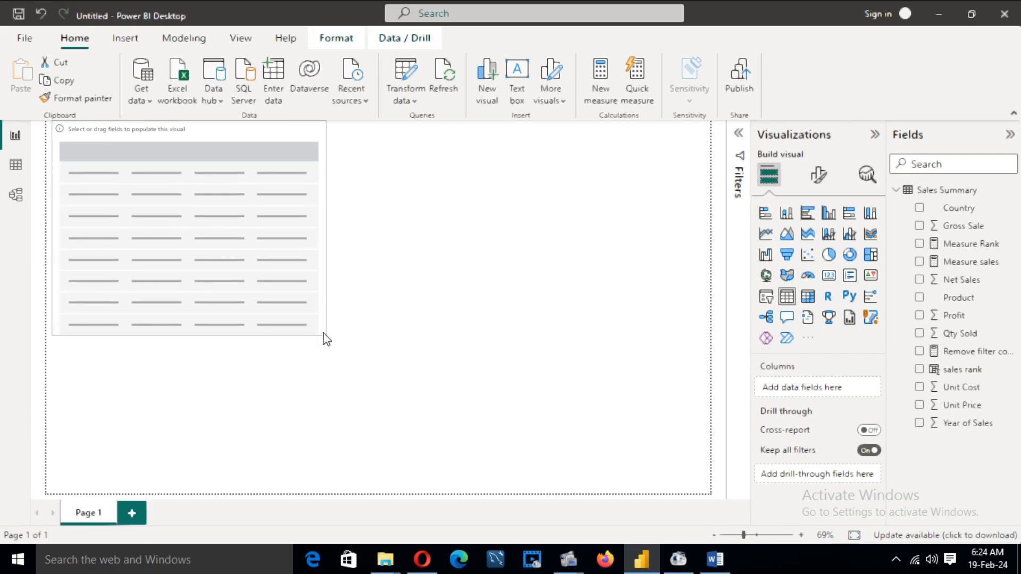
click(919, 208)
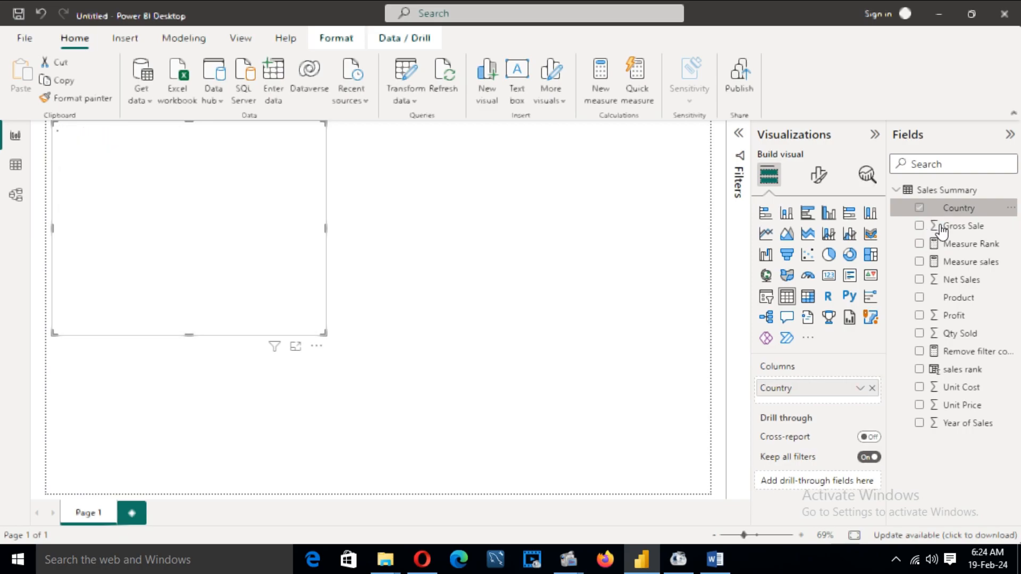
Step: Move the table visual toward the middle of the page, reduce its height and add Measure sales as a second column
drag(217, 208, 351, 269)
drag(456, 393, 444, 319)
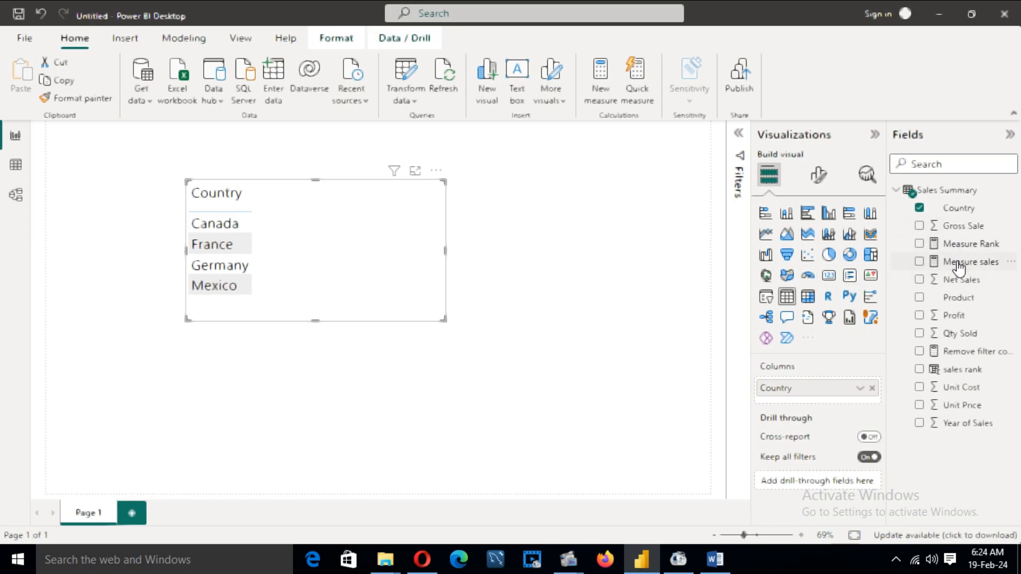
drag(959, 266, 816, 401)
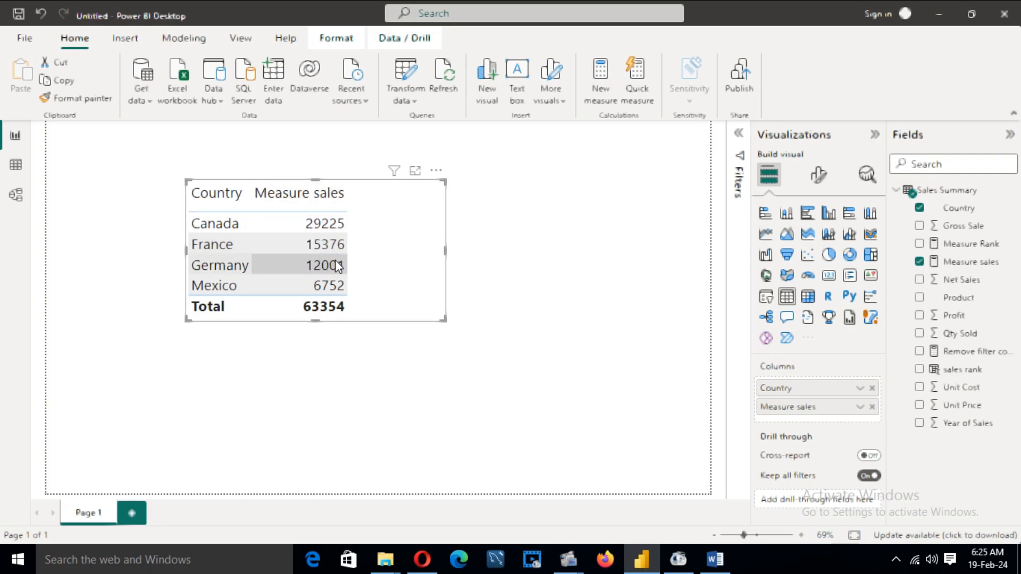
Step: Add Measure Rank as the third column of the country table and widen the visual to fit it
click(313, 205)
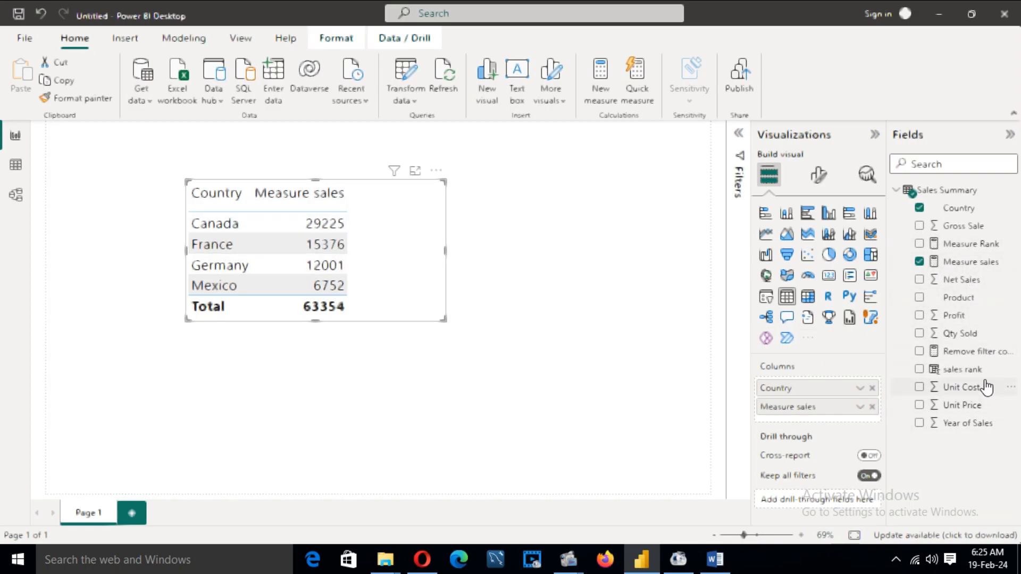
drag(962, 249, 833, 419)
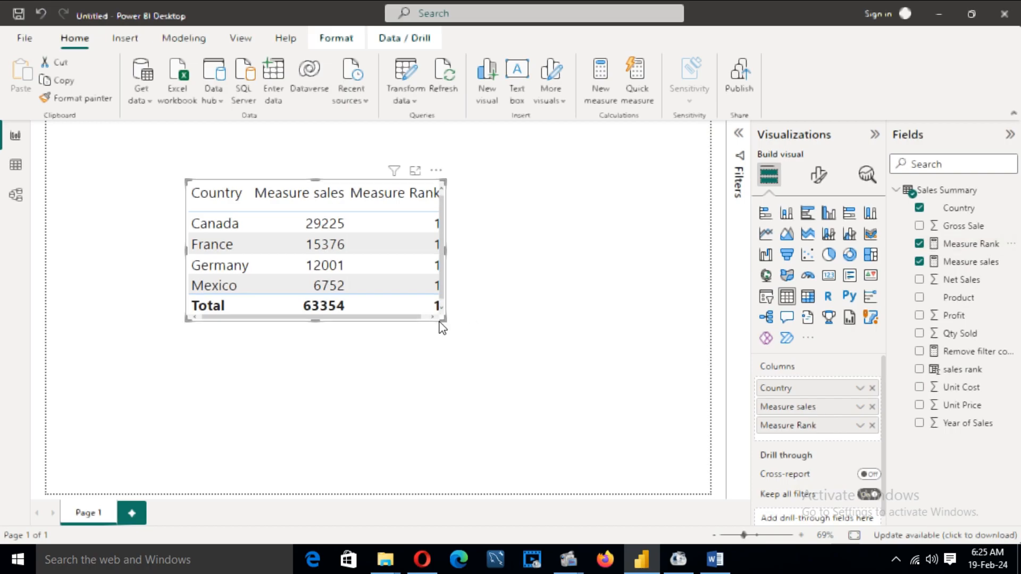
drag(444, 318, 471, 331)
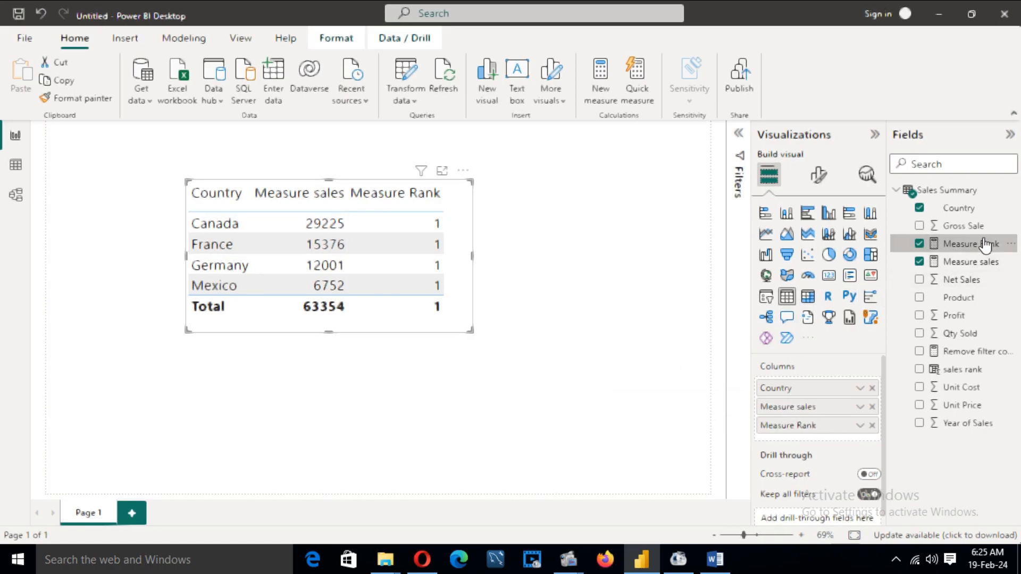
Step: Examine the Measure sales formula and the Net Sales column it sums
click(971, 262)
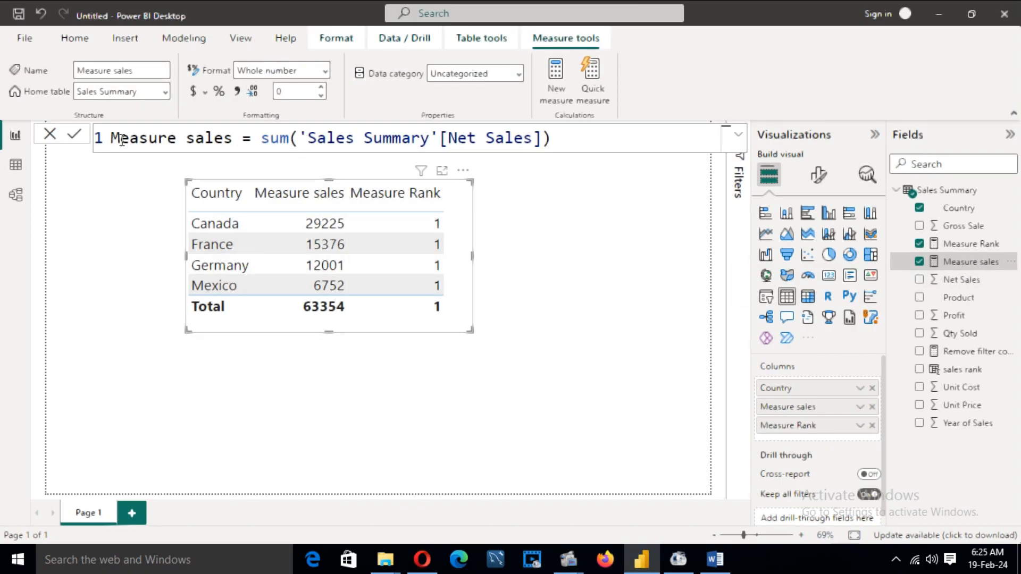
drag(114, 136, 532, 140)
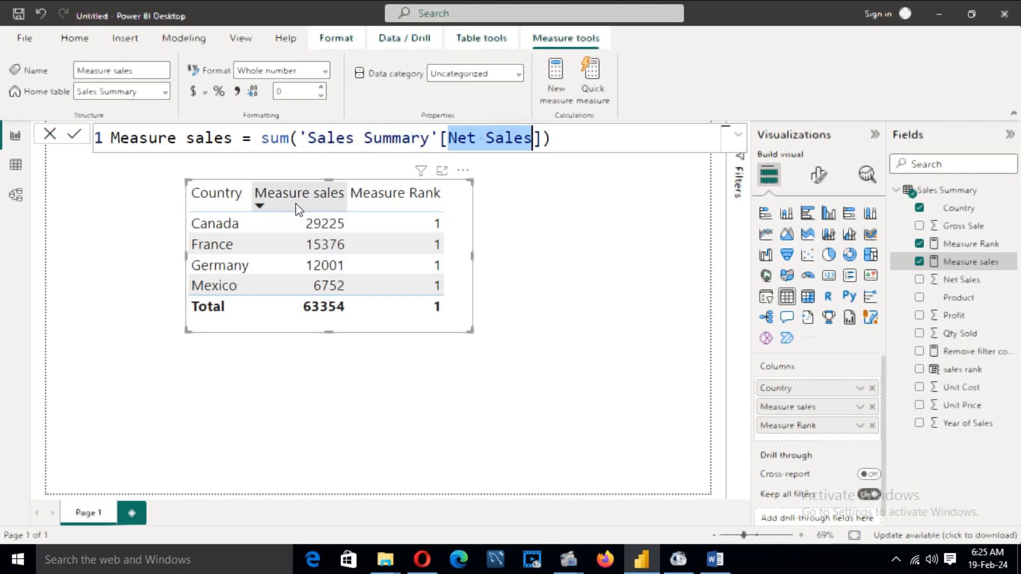
click(378, 194)
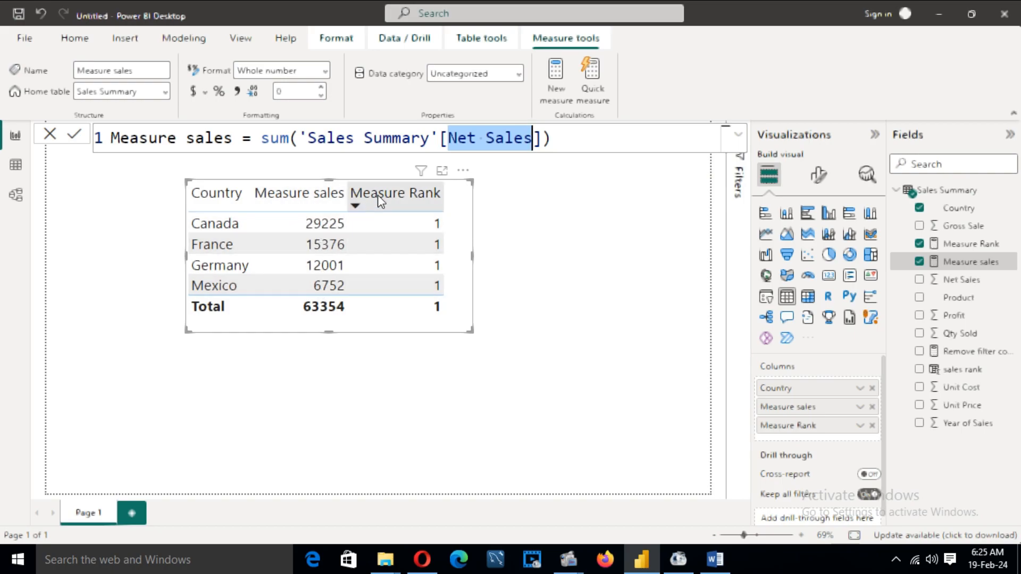
Step: Examine the RANKX arguments of the Measure Rank formula, including the table, the expression and the skipped optional arguments
click(969, 244)
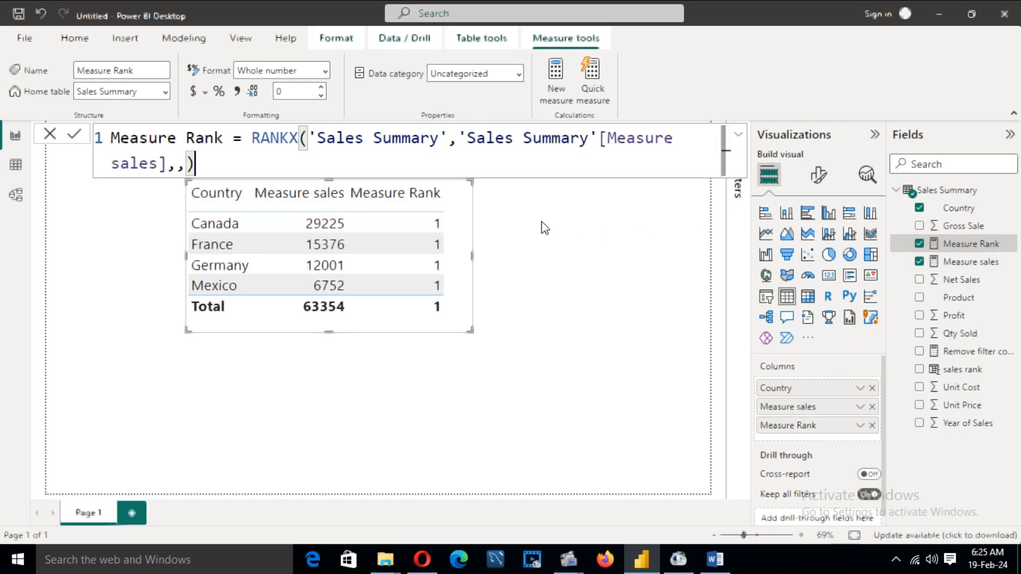
drag(110, 139, 655, 146)
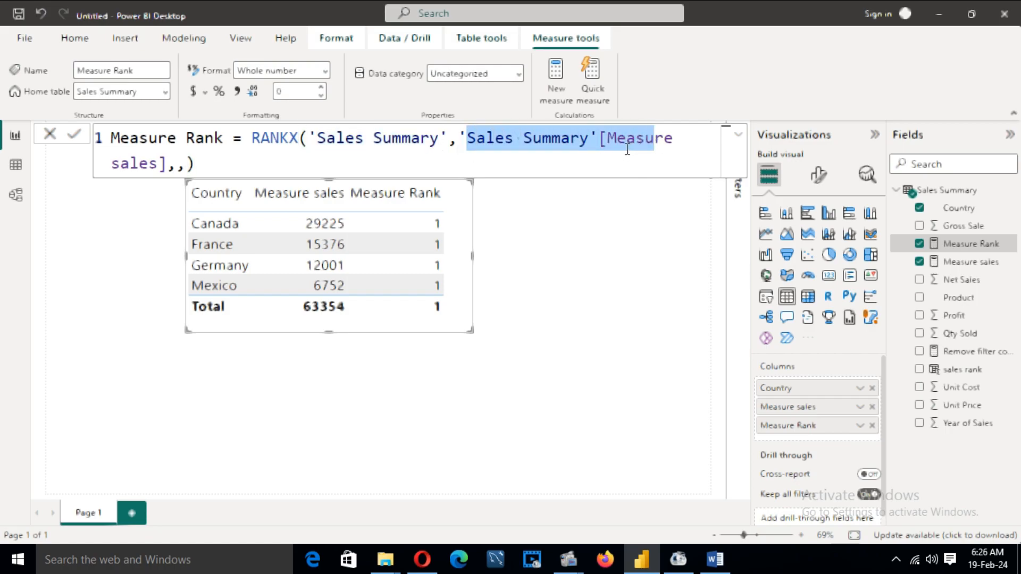
click(626, 141)
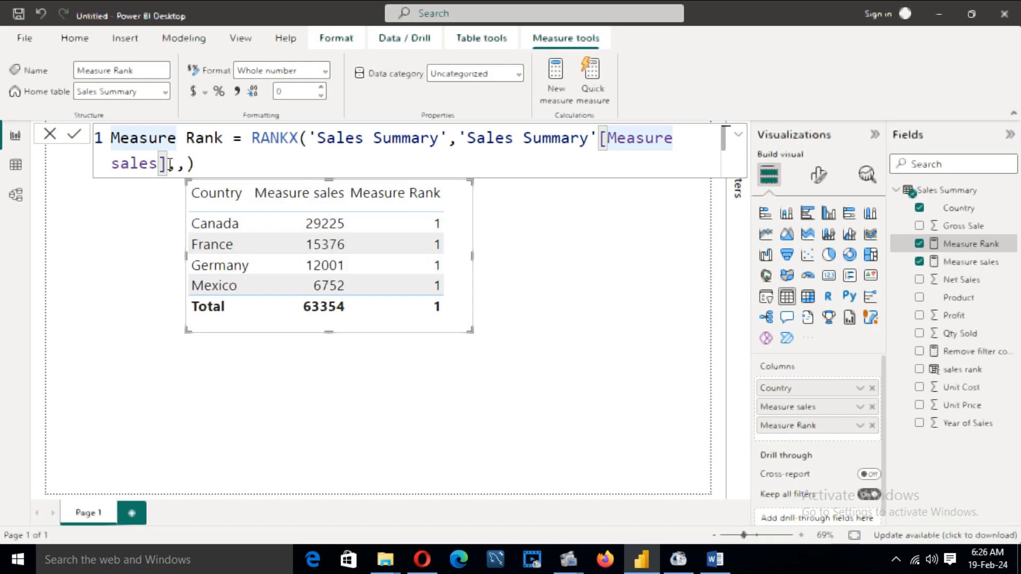
drag(169, 165, 176, 162)
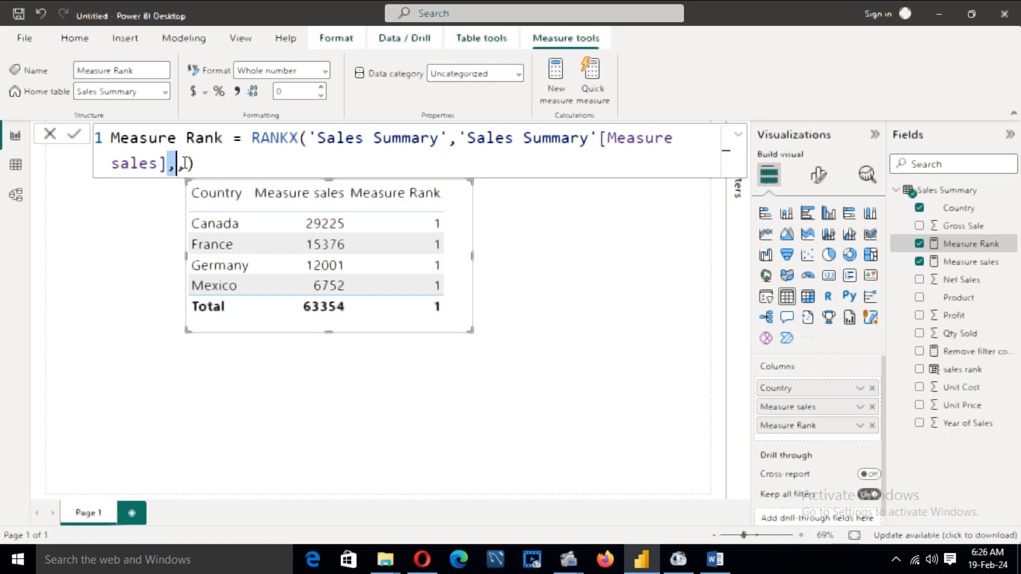
drag(185, 163, 177, 163)
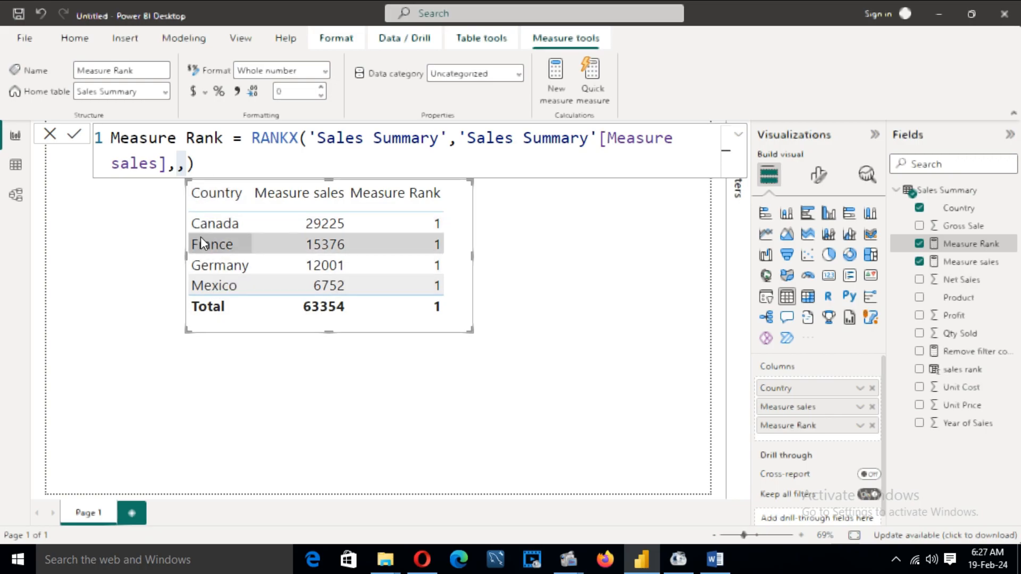
click(221, 165)
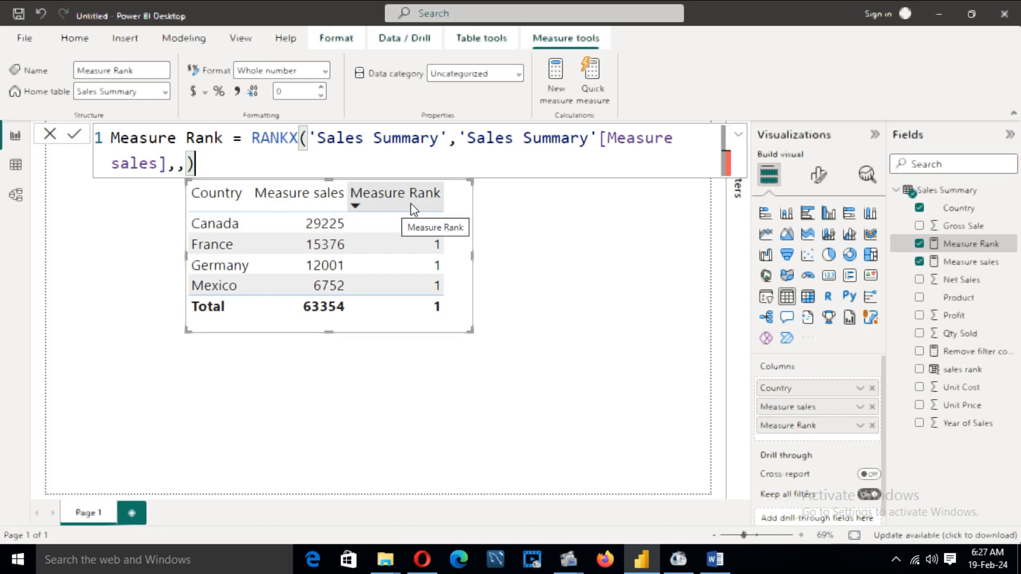
Step: Replace the Measure Rank column with Remove filter country and sort the widened table by it in ascending order
click(872, 426)
drag(964, 350, 824, 422)
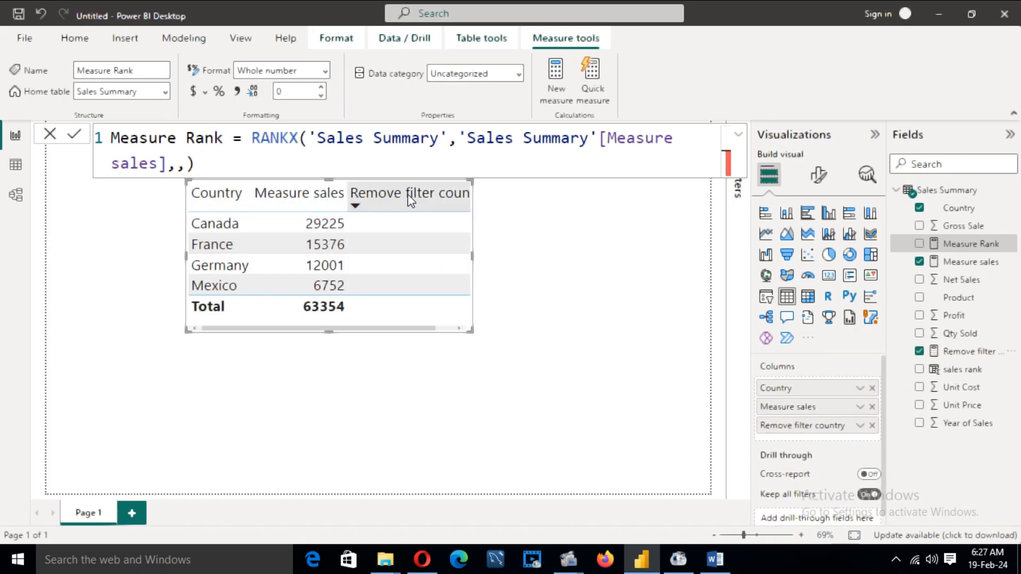
click(416, 210)
drag(472, 331, 512, 336)
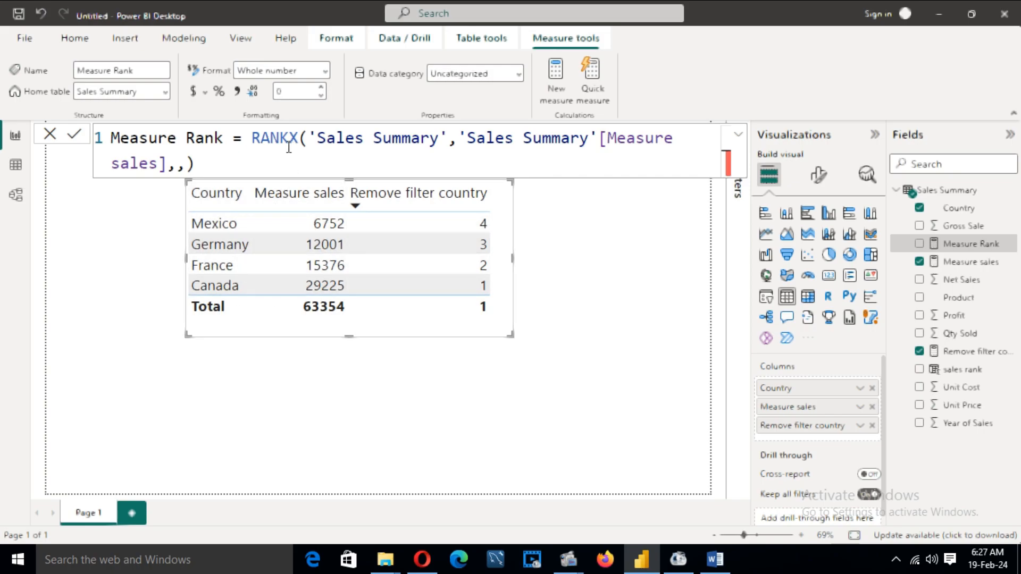
click(457, 193)
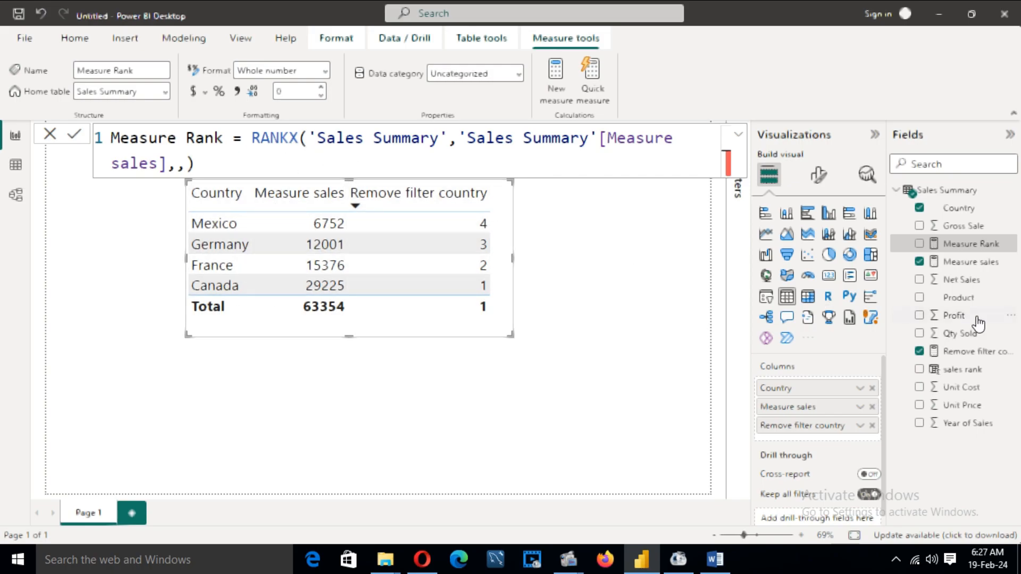
Step: Examine the Remove filter country formula, covering ALL on the Country column, the Measure sales expression and the skipped optional arguments
click(972, 351)
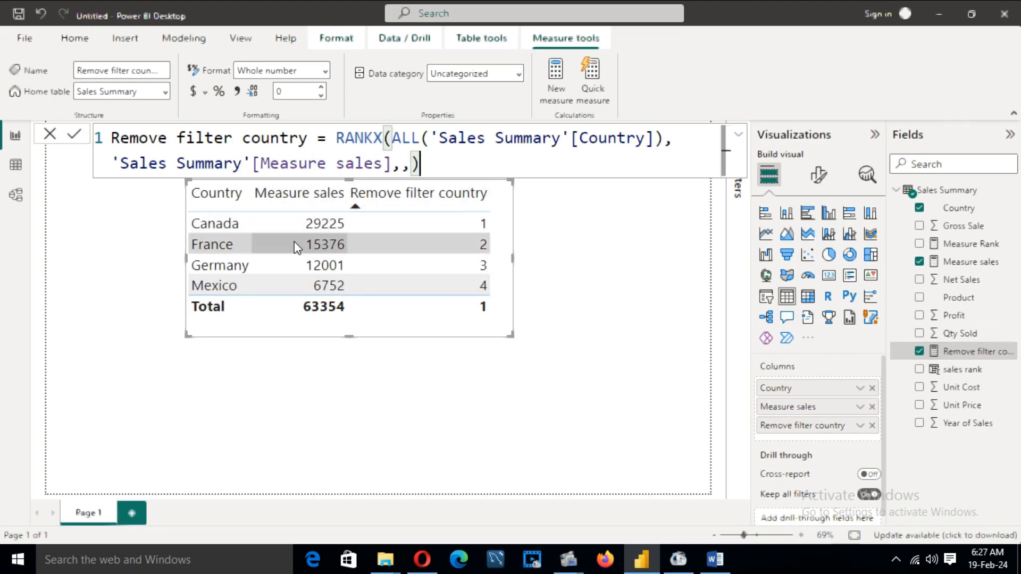
drag(112, 134, 420, 139)
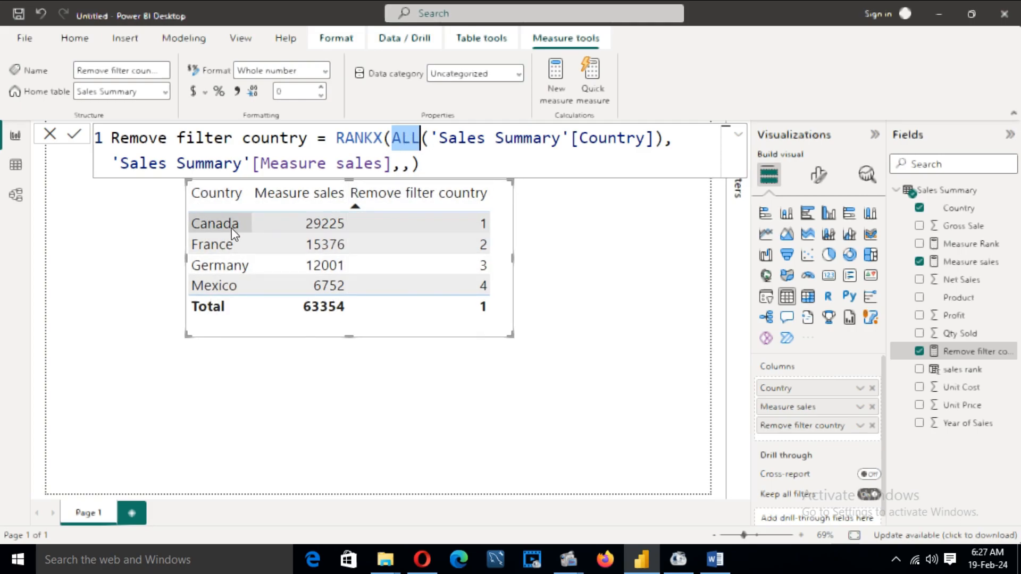
drag(431, 140, 653, 133)
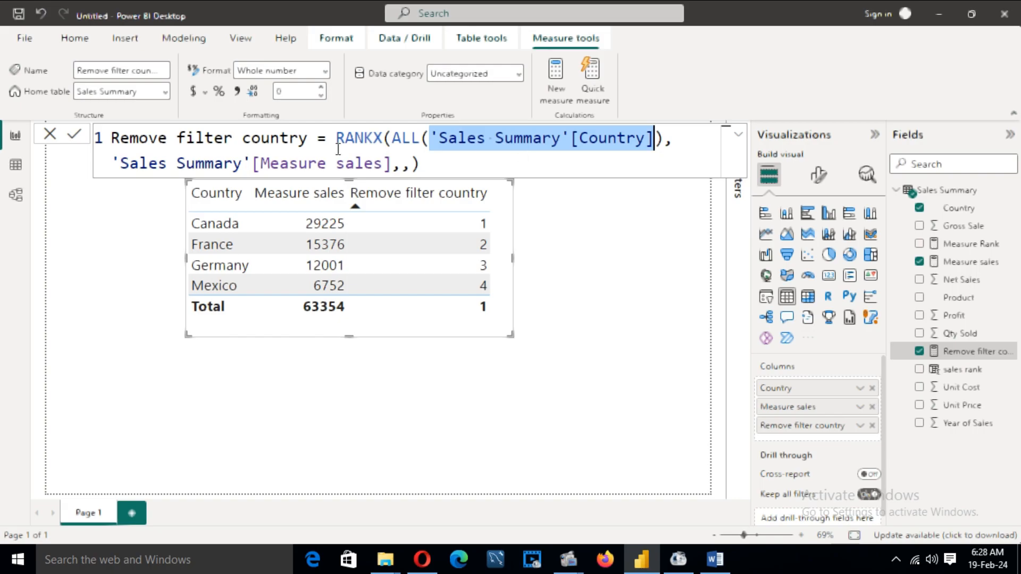
drag(121, 164, 247, 167)
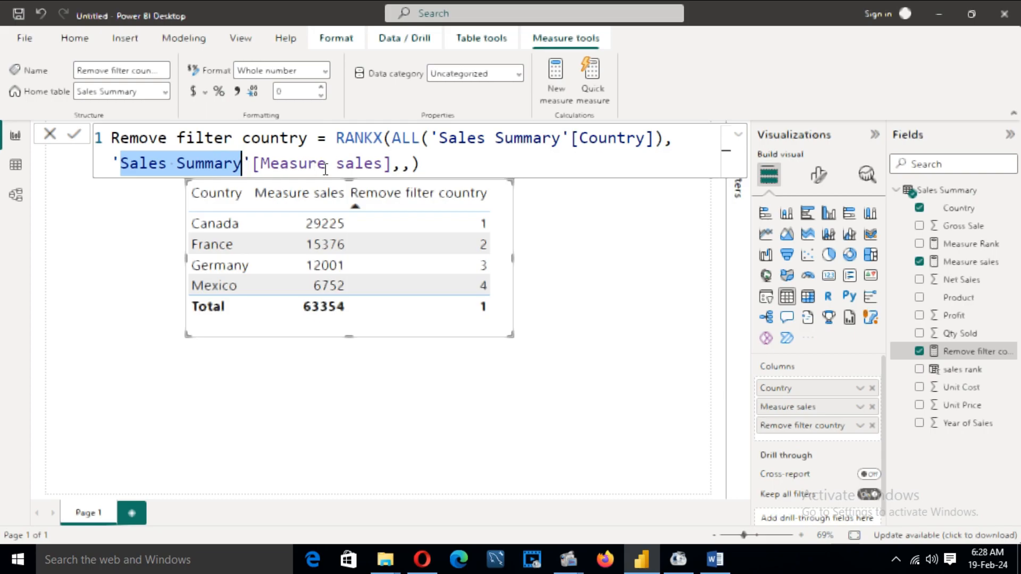
drag(263, 158, 392, 165)
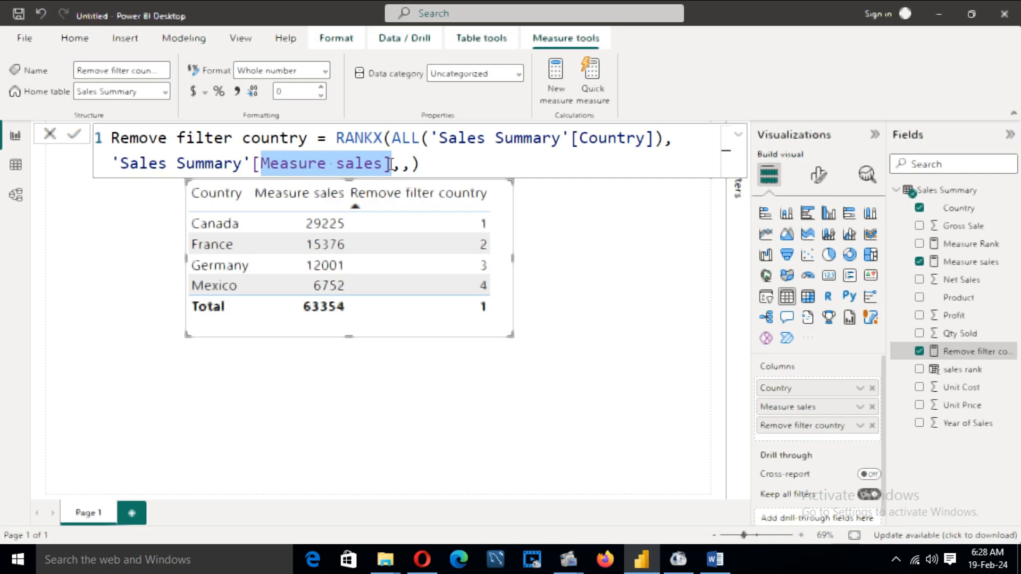
click(462, 164)
drag(396, 168, 410, 164)
click(465, 161)
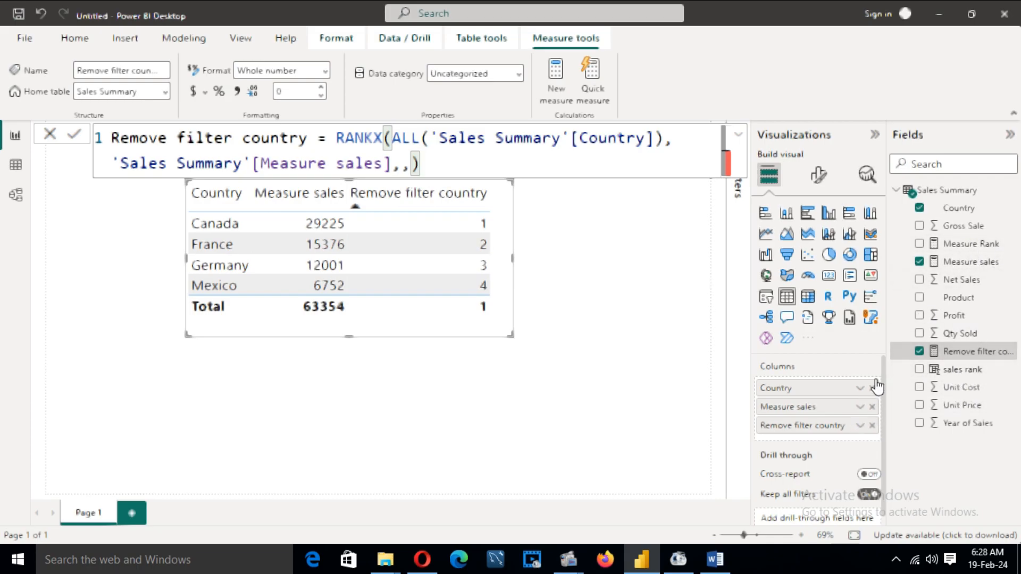
Step: Add Measure Rank between Measure sales and Remove filter country, and sort the widened table by it in descending order
drag(965, 244, 823, 419)
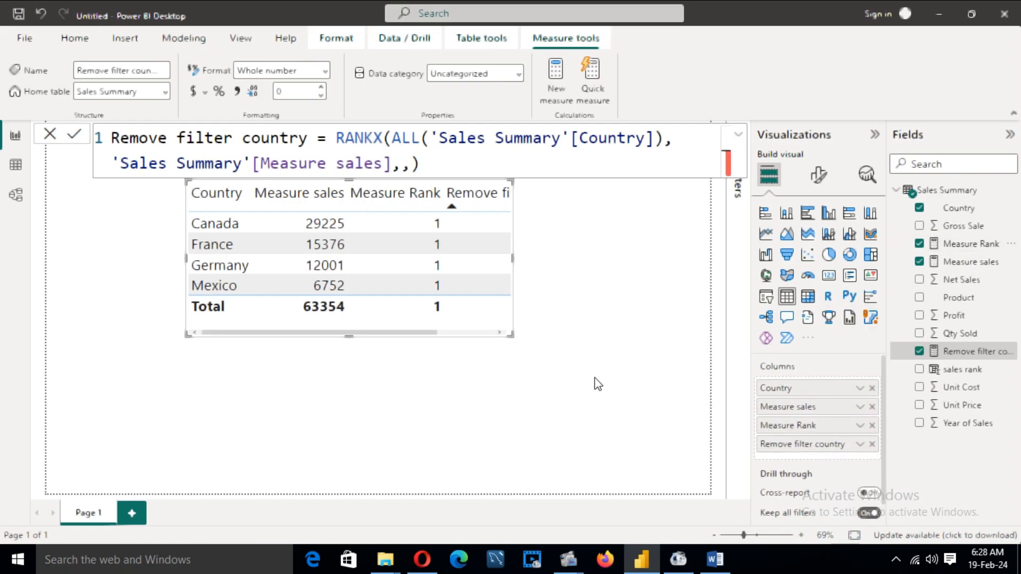
drag(509, 333, 615, 353)
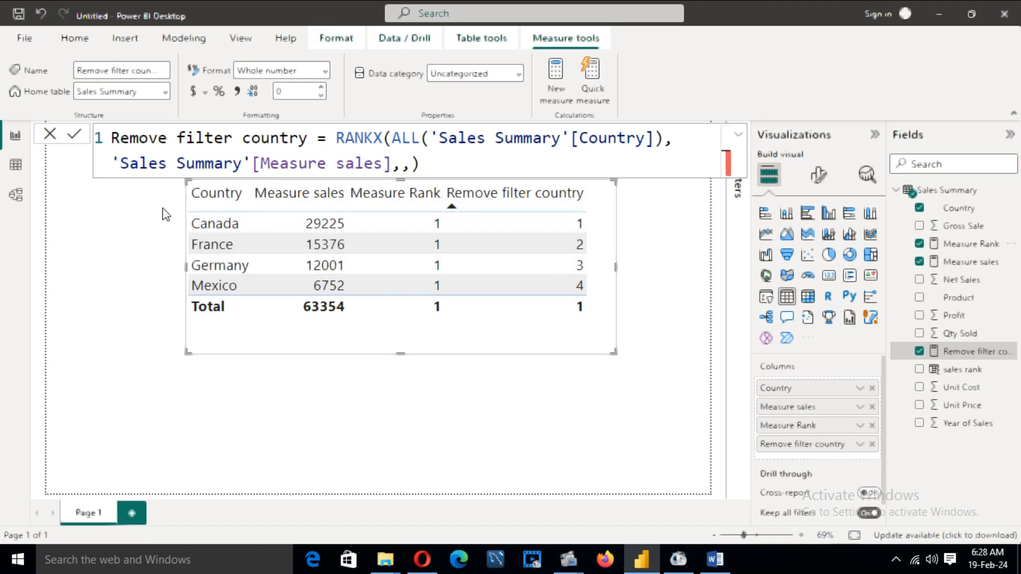
click(387, 201)
Step: Compare the Measure Rank formula with the Remove filter country formula and its ALL argument on Country
click(956, 242)
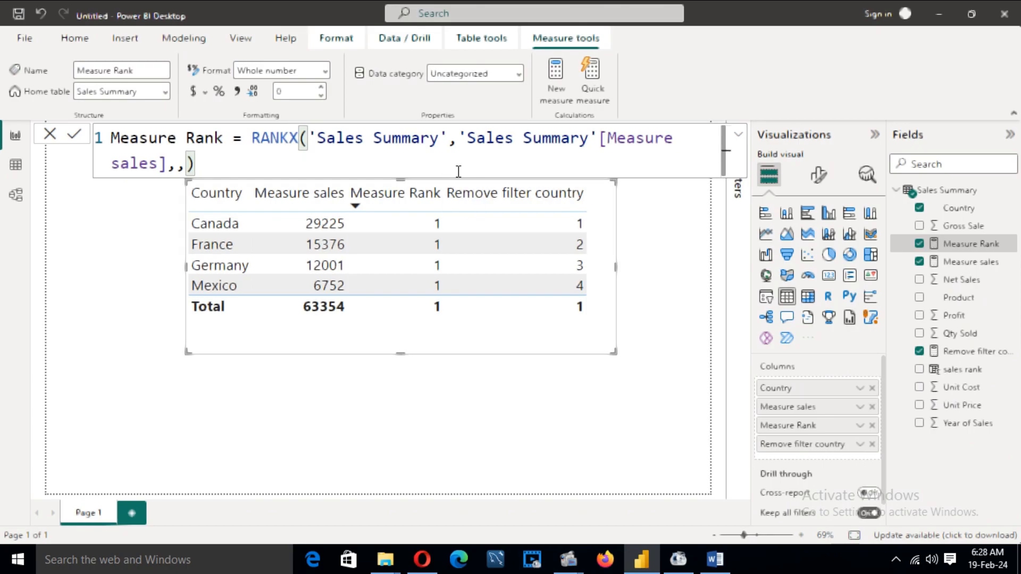
click(493, 202)
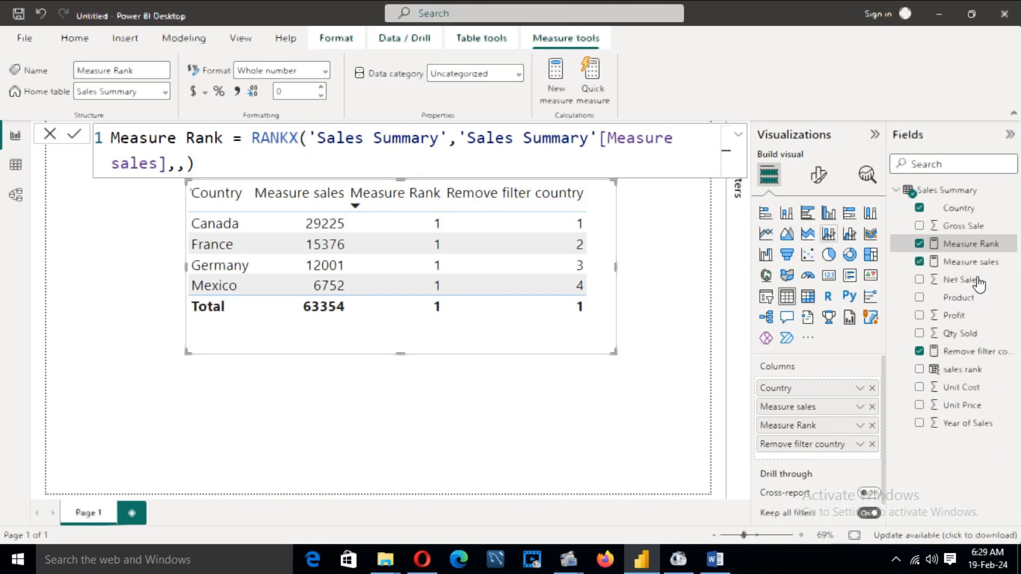
click(966, 353)
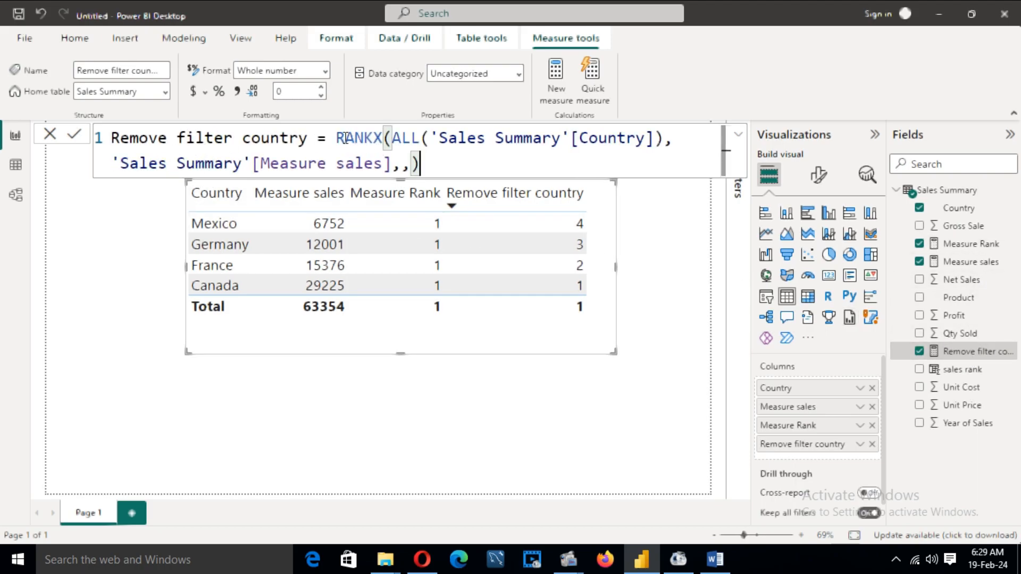
drag(394, 137, 665, 137)
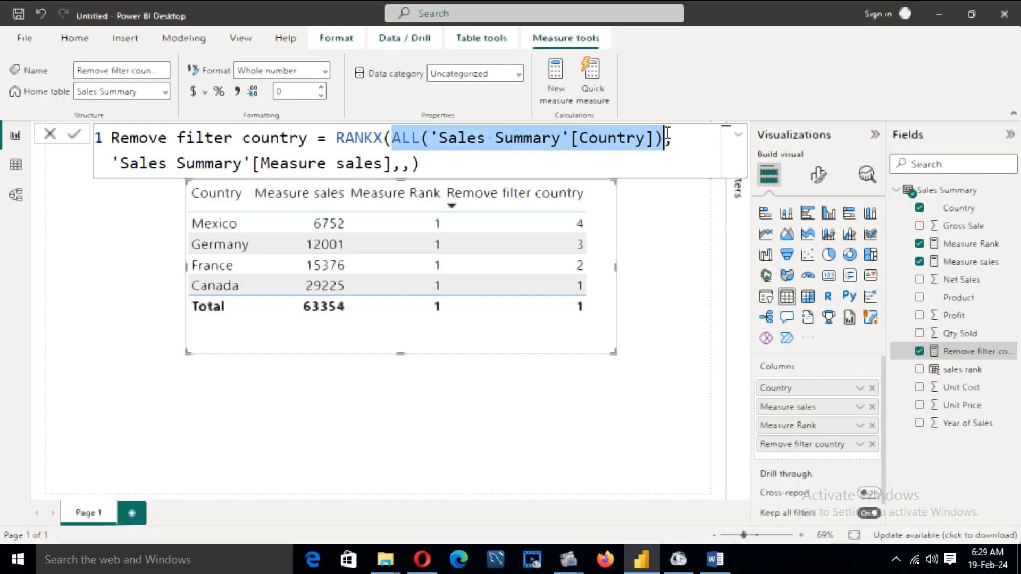
drag(119, 163, 440, 174)
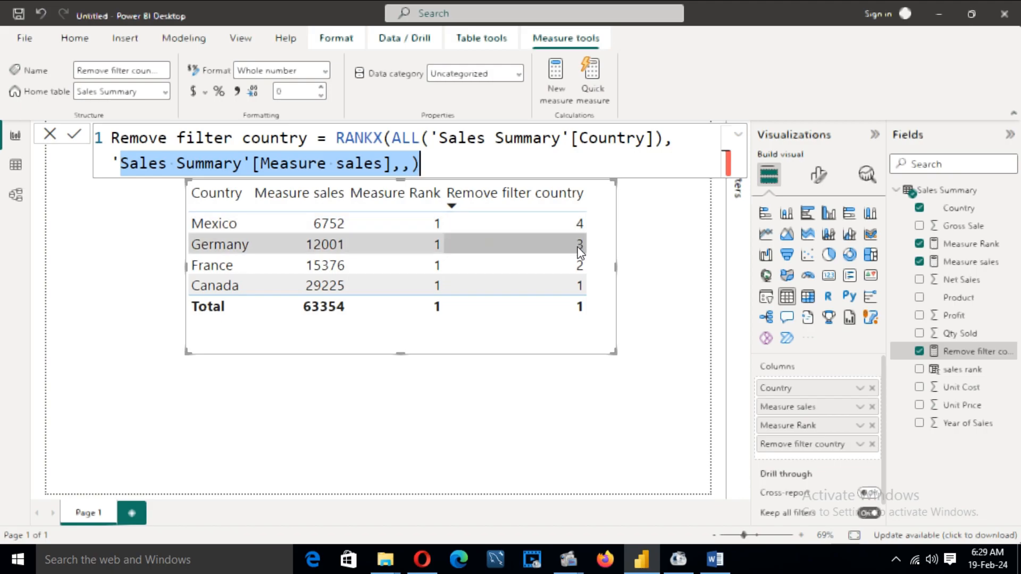
Step: Sort the country table by Measure sales in descending order and close the measure formula
click(311, 197)
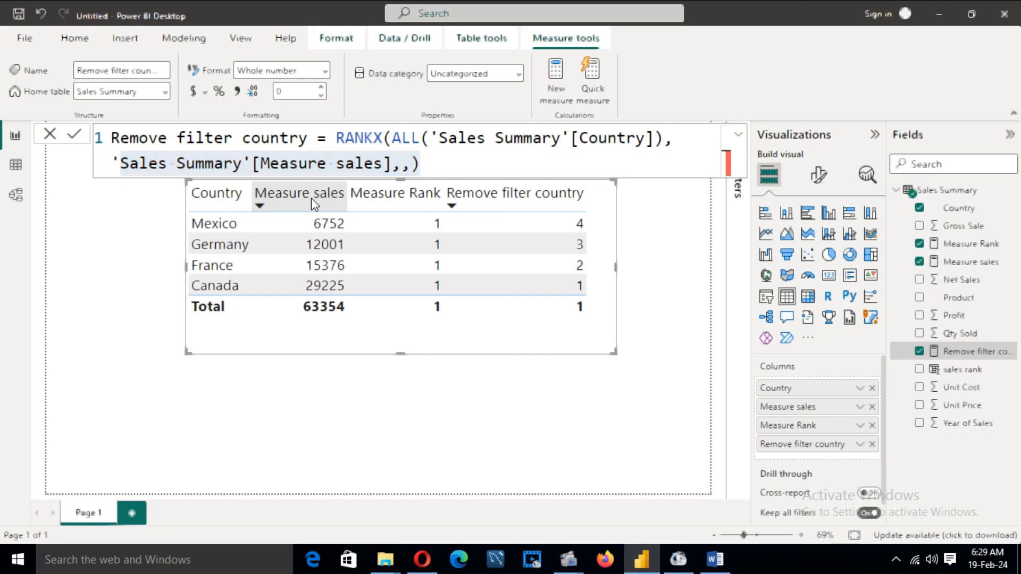
click(276, 202)
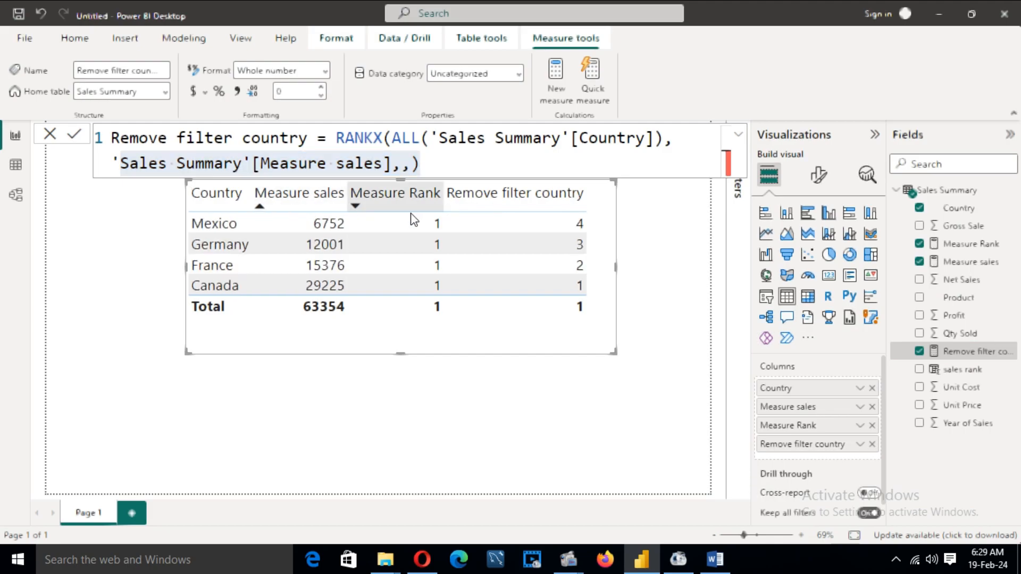
click(310, 205)
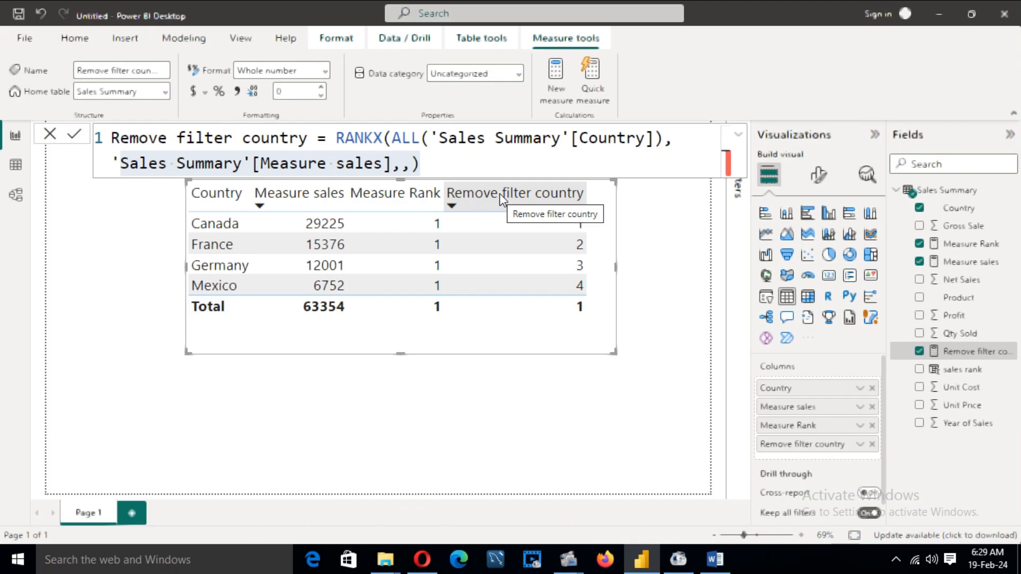
click(674, 347)
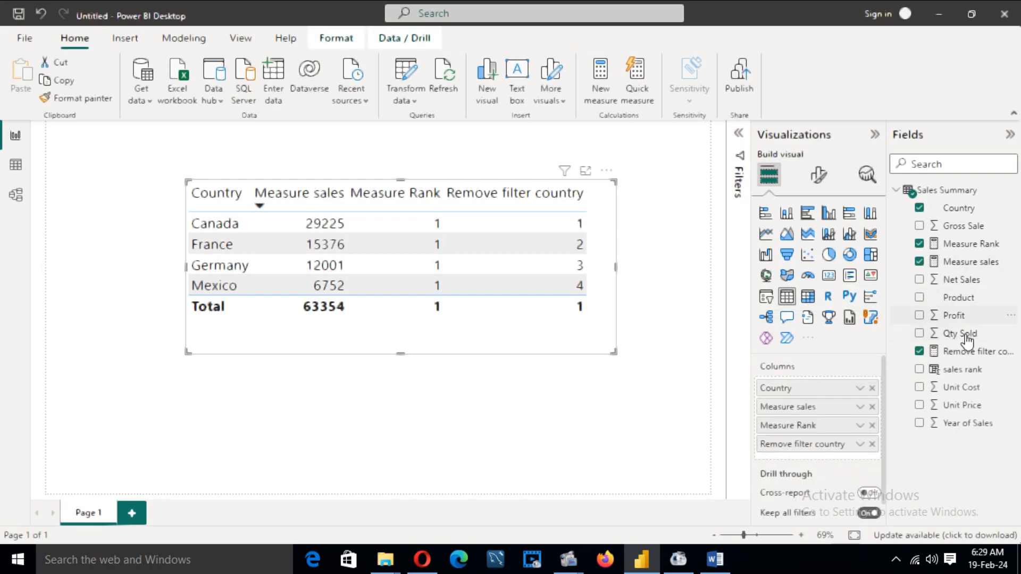
Step: Add Product between Country and Measure sales, and enlarge and reposition the table near the upper-left corner of the report page
drag(958, 298, 826, 405)
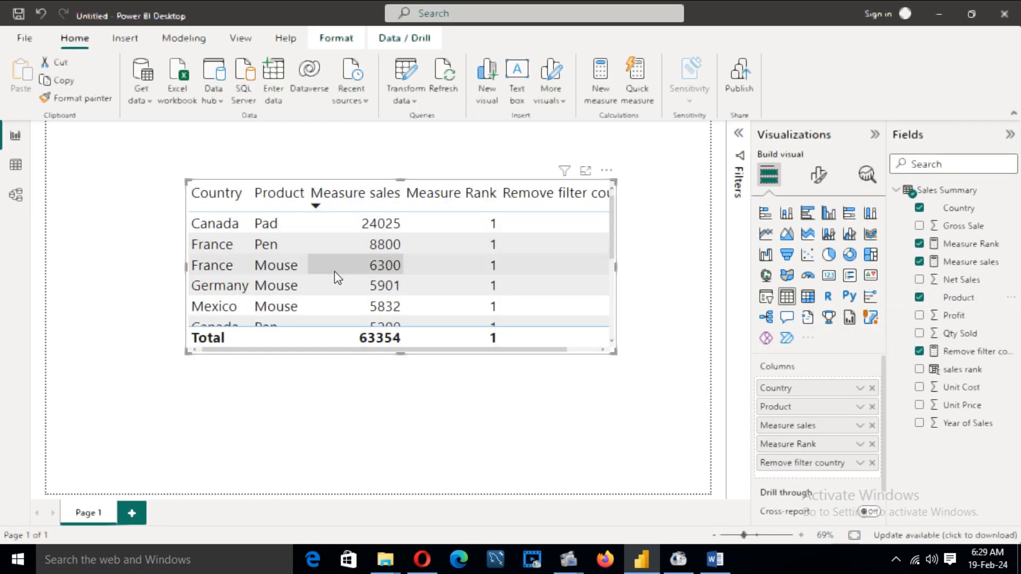
drag(611, 355, 686, 406)
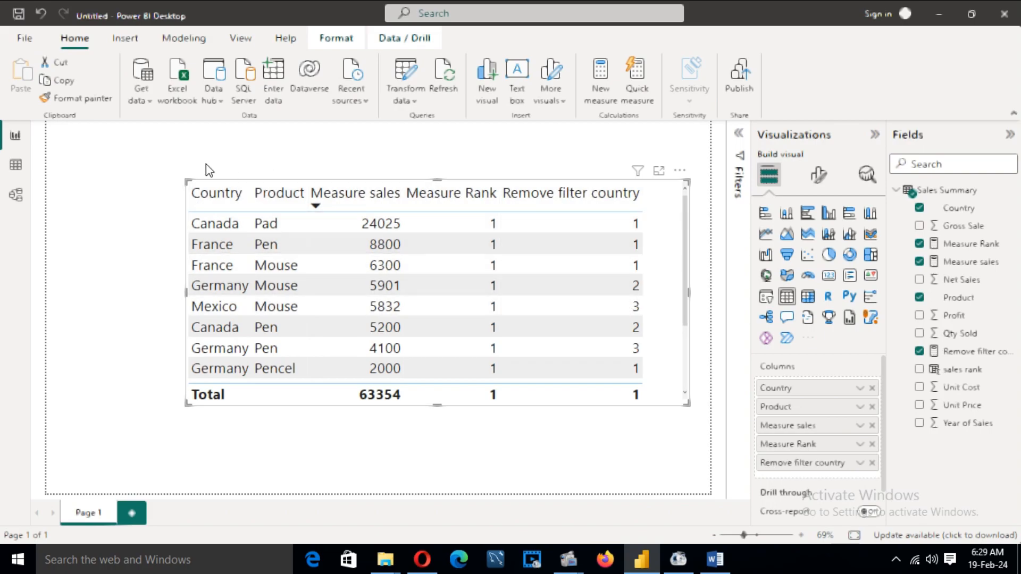
drag(676, 174, 563, 141)
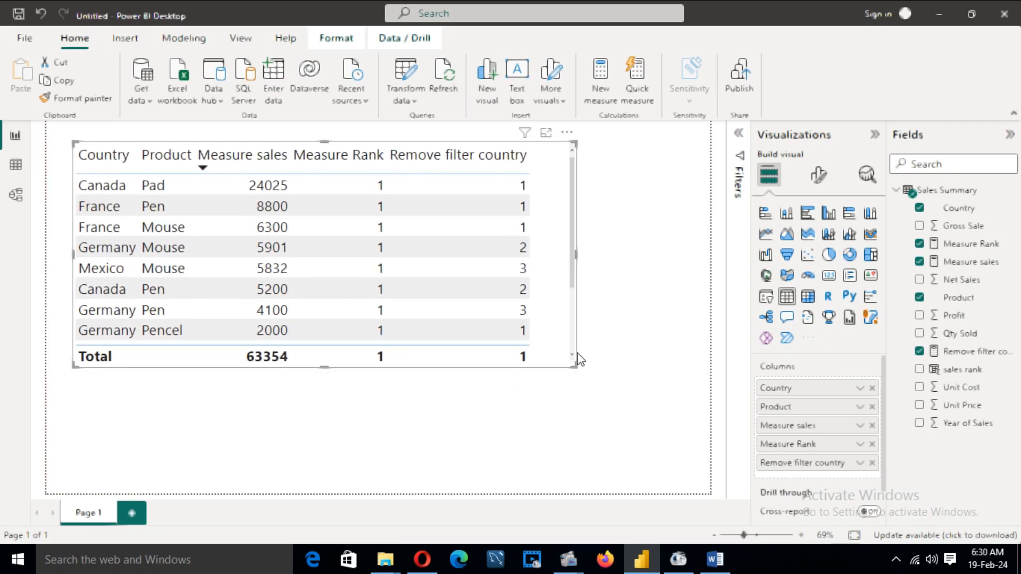
Step: Enlarge the country and product table in width and height, and sort it by Remove filter country in descending order
drag(578, 360, 635, 396)
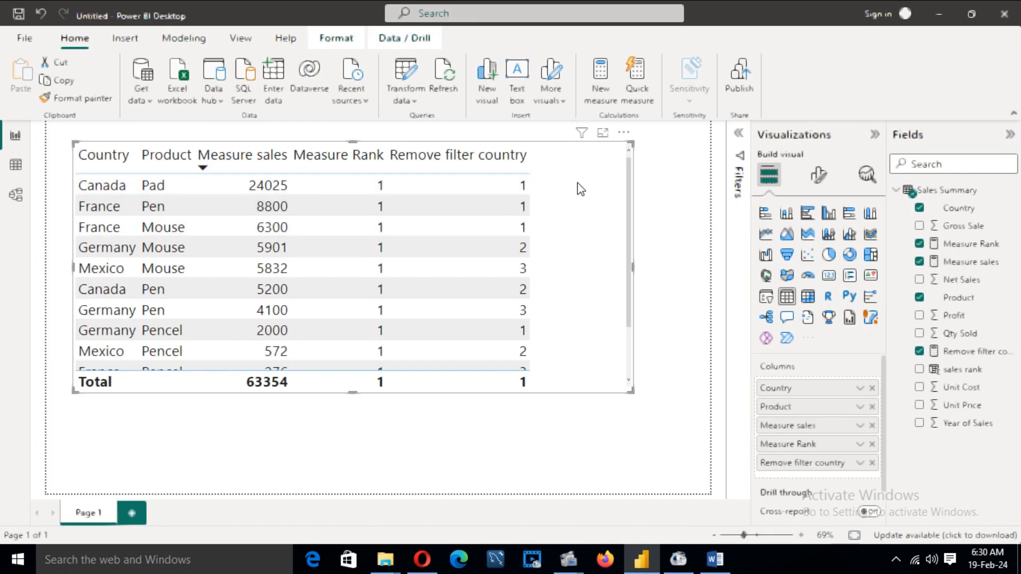
scroll(557, 205, down, 2)
scroll(557, 199, up, 2)
click(513, 169)
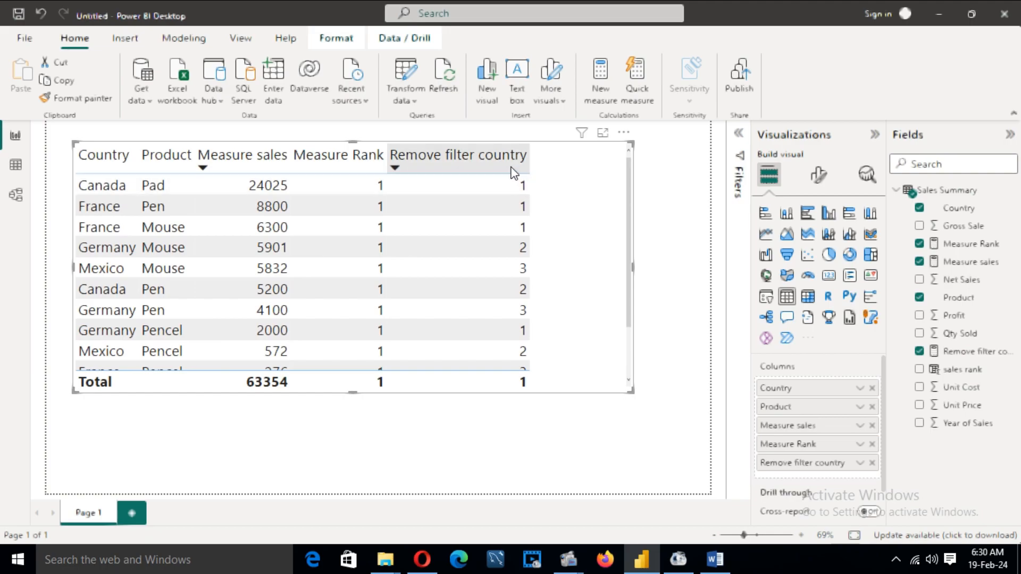
click(466, 156)
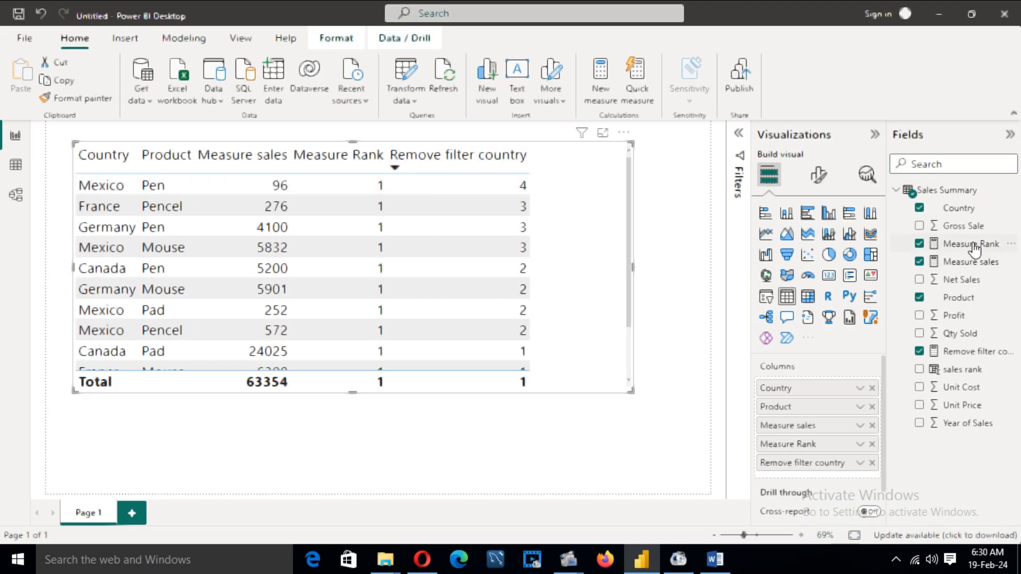
Step: Open the Remove filter country formula, then switch to the Word document and copy its version of that formula with Country and Product
click(973, 353)
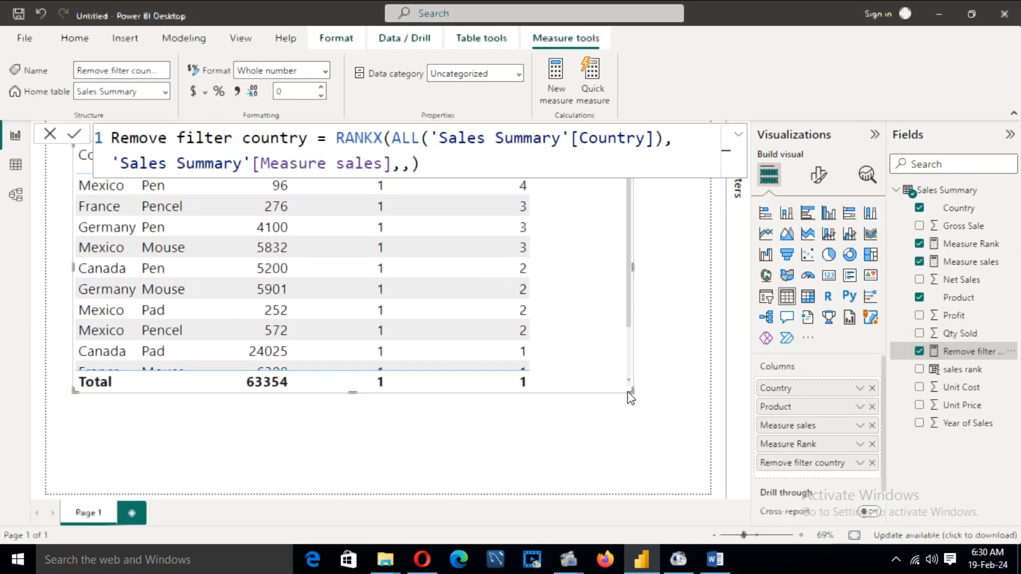
click(715, 560)
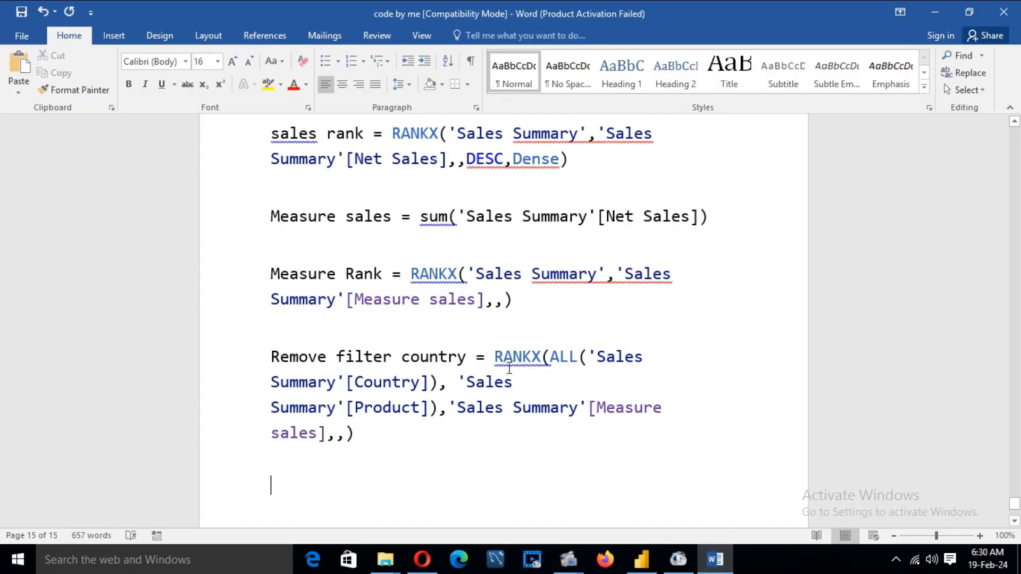
drag(272, 355, 365, 441)
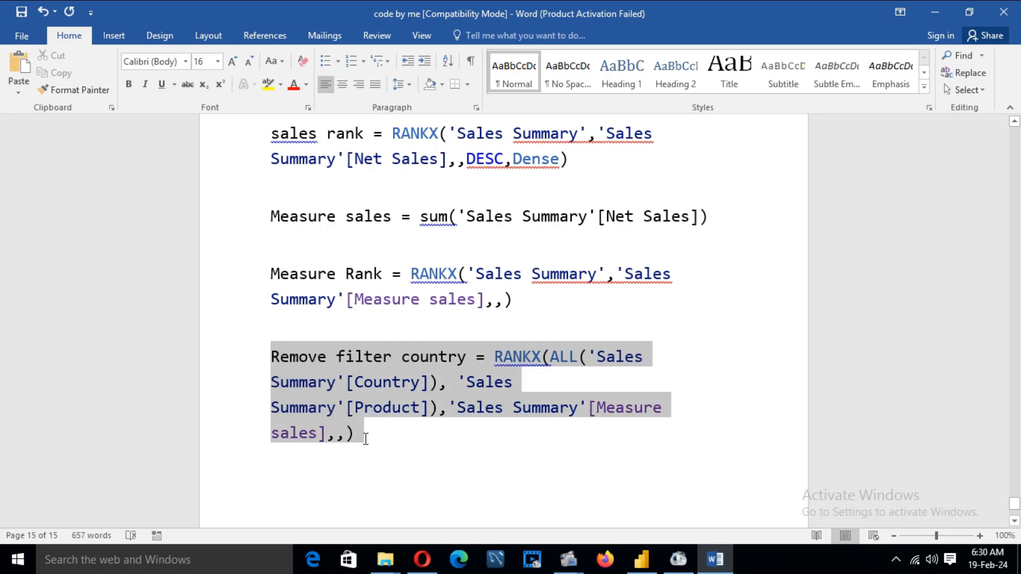
right_click(339, 411)
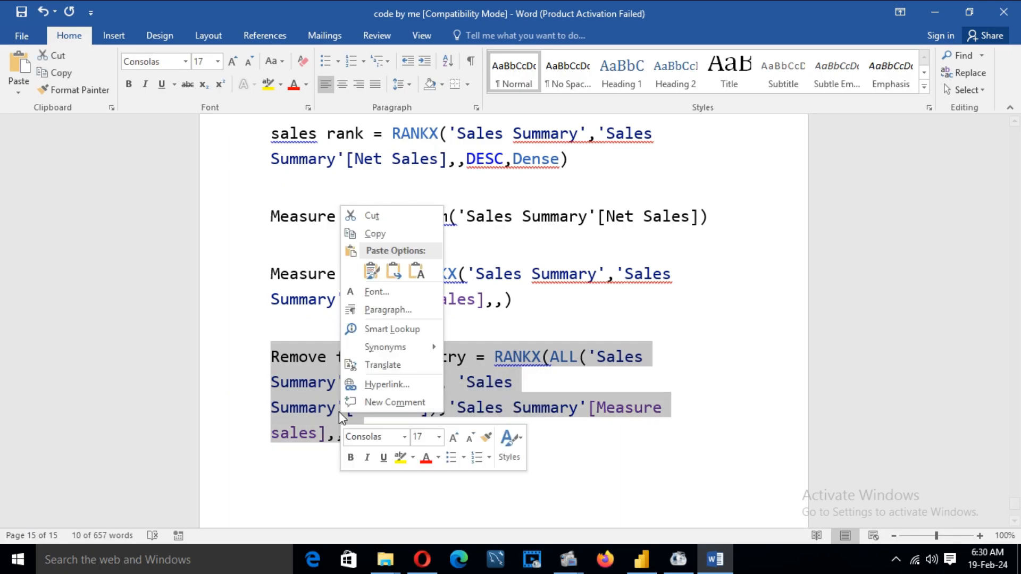
click(397, 235)
Step: Switch back to Power BI and replace the whole Remove filter country formula with the copied version containing 'Sales Summary'[Product]
click(642, 558)
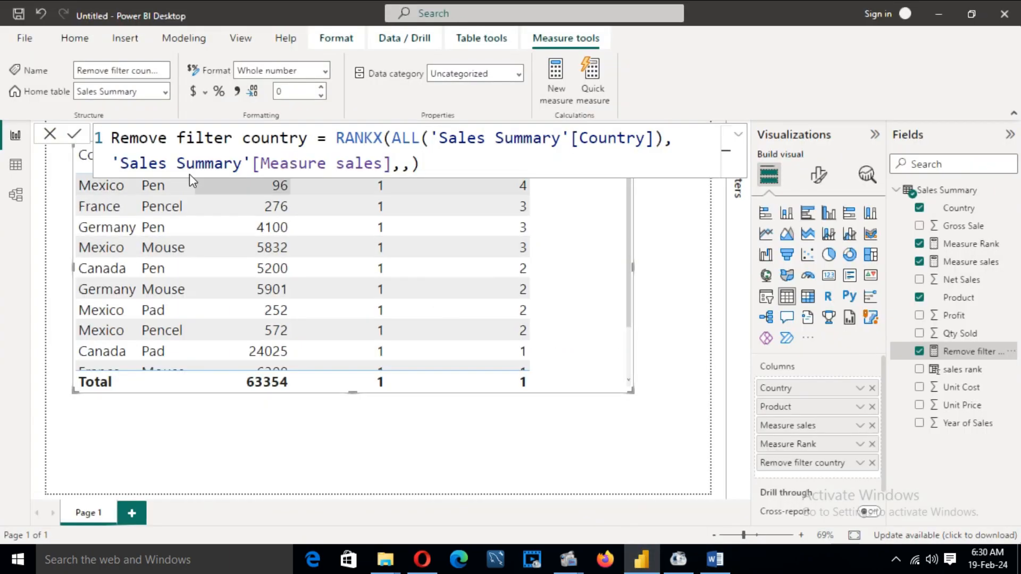
drag(112, 137, 447, 159)
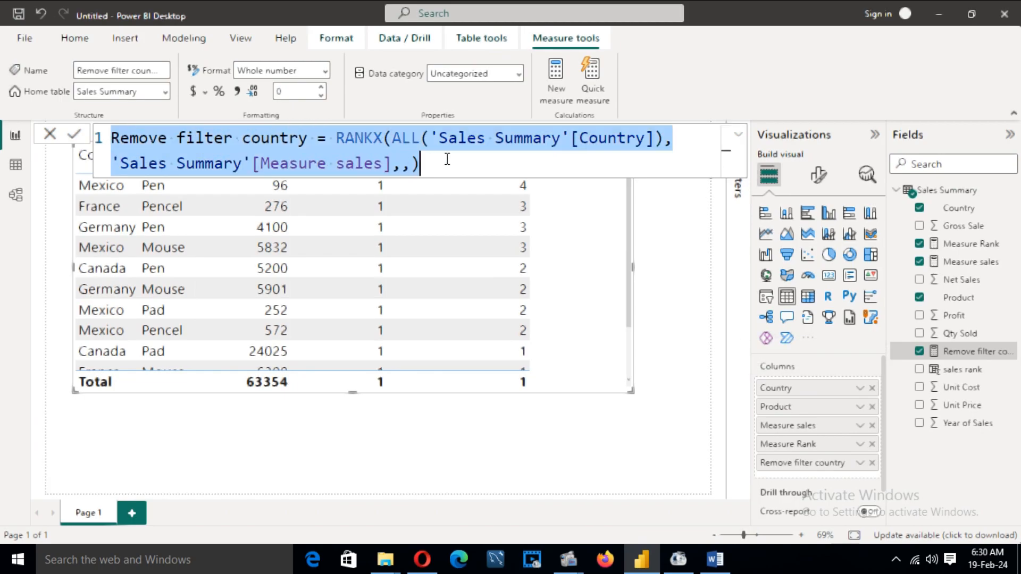
key(ctrl+v)
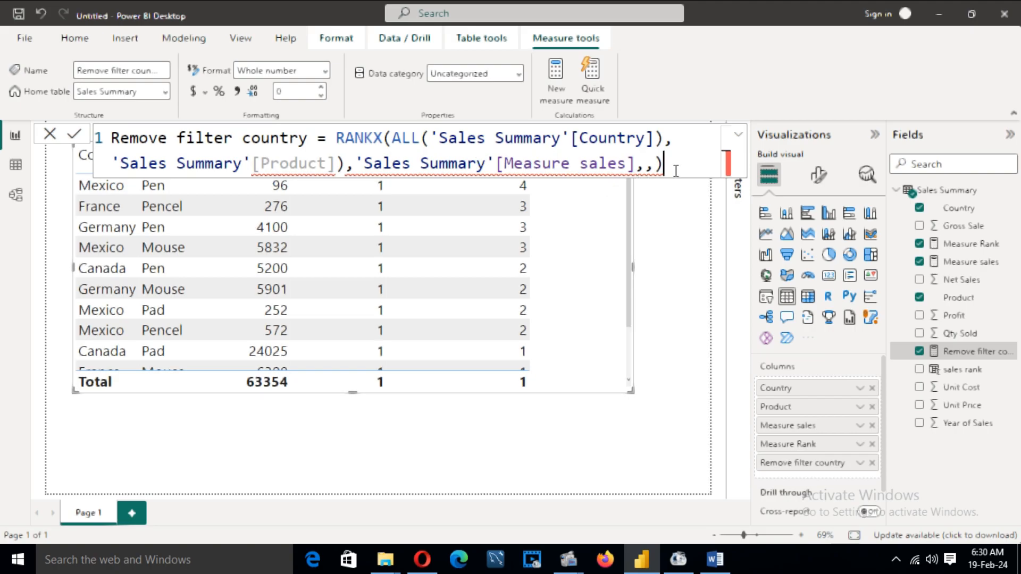
Step: Remove the extra closing parenthesis after 'Sales Summary'[Country] so ALL takes both Country and Product, and commit the measure formula
click(344, 166)
click(692, 160)
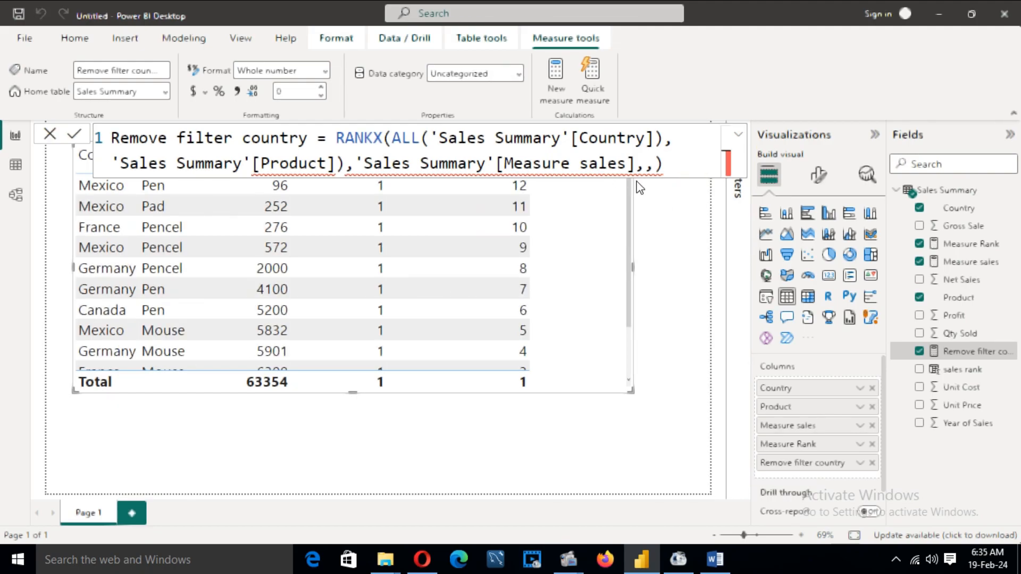
click(667, 140)
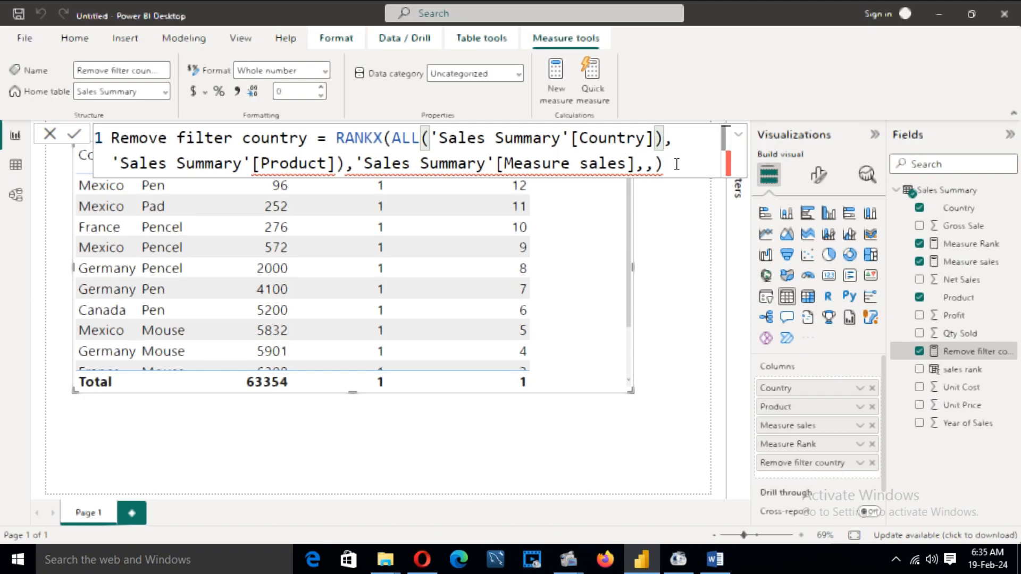
key(BackSpace)
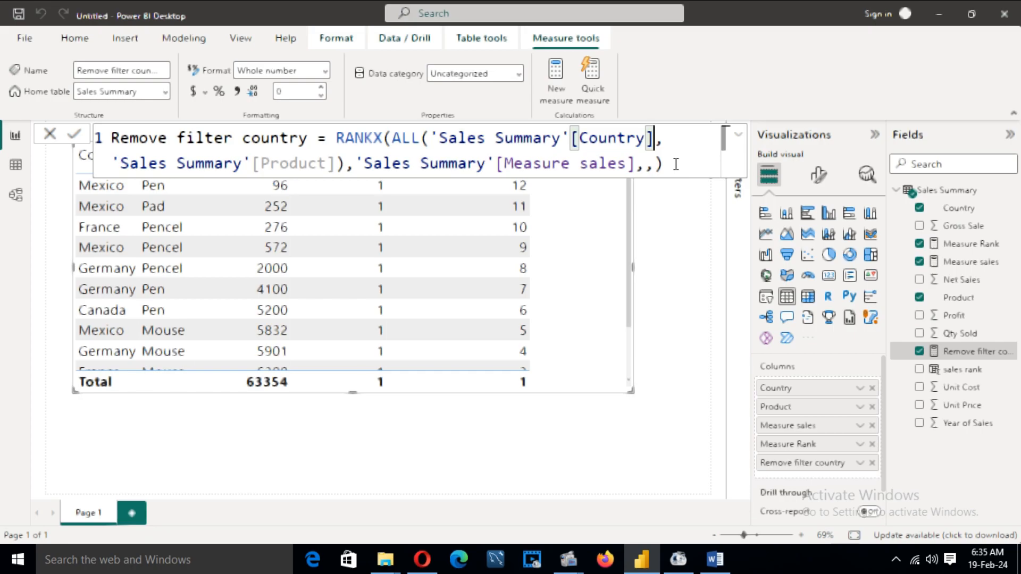
click(675, 164)
click(79, 132)
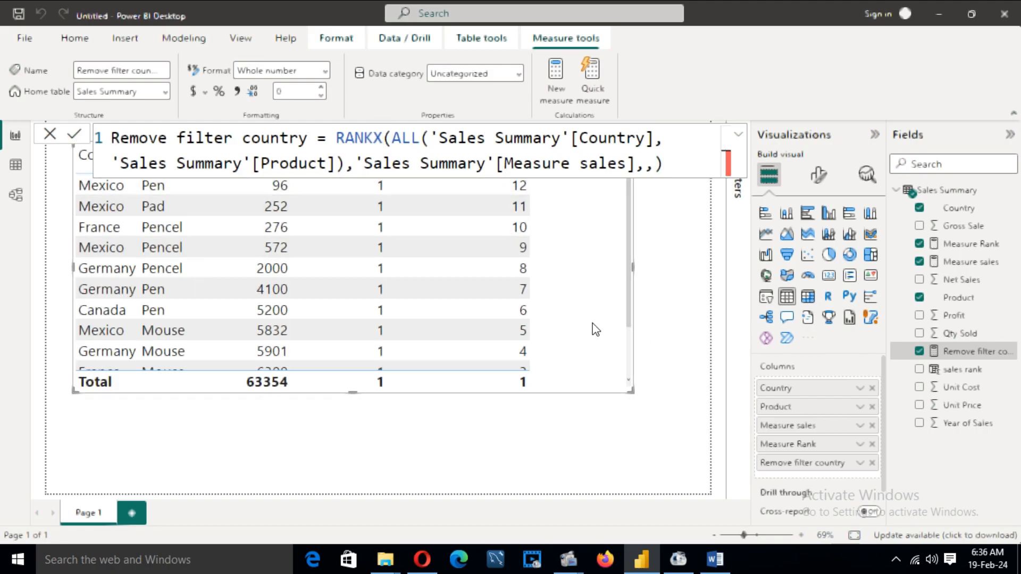
Step: Examine the Remove filter country ranks in the table and the Country and Product arguments of ALL in its formula
scroll(628, 334, down, 2)
click(674, 327)
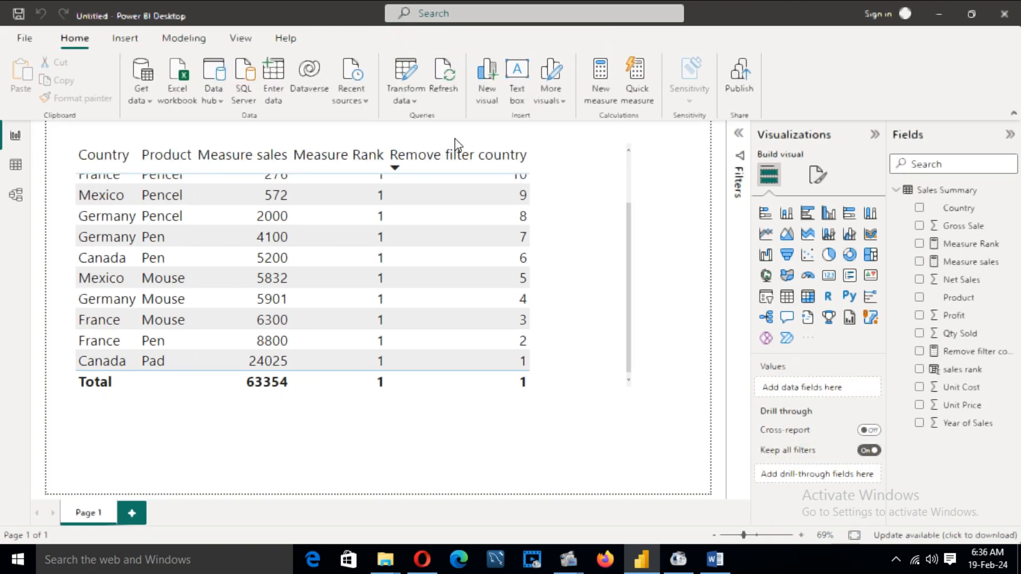
scroll(495, 243, up, 2)
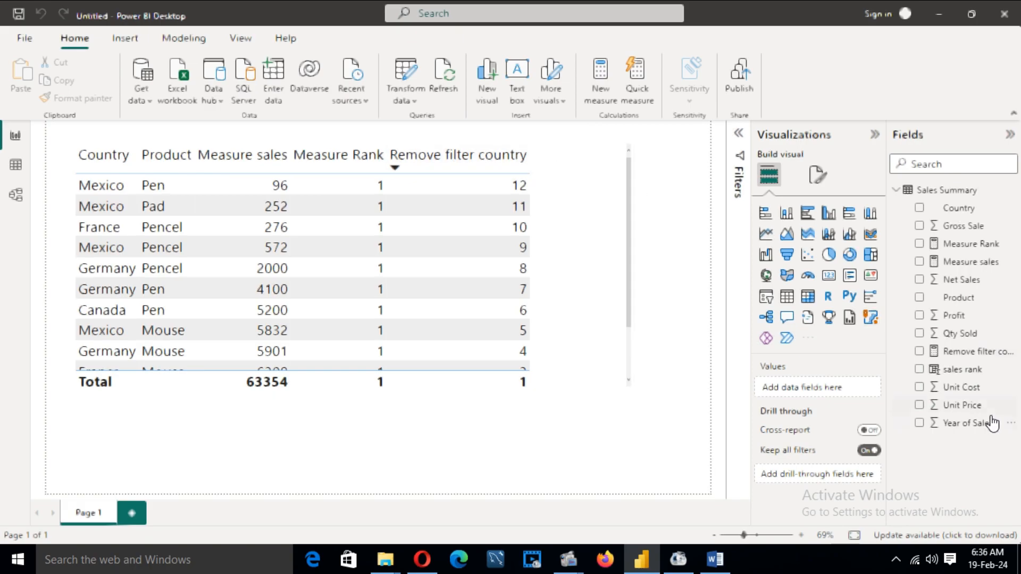
click(972, 355)
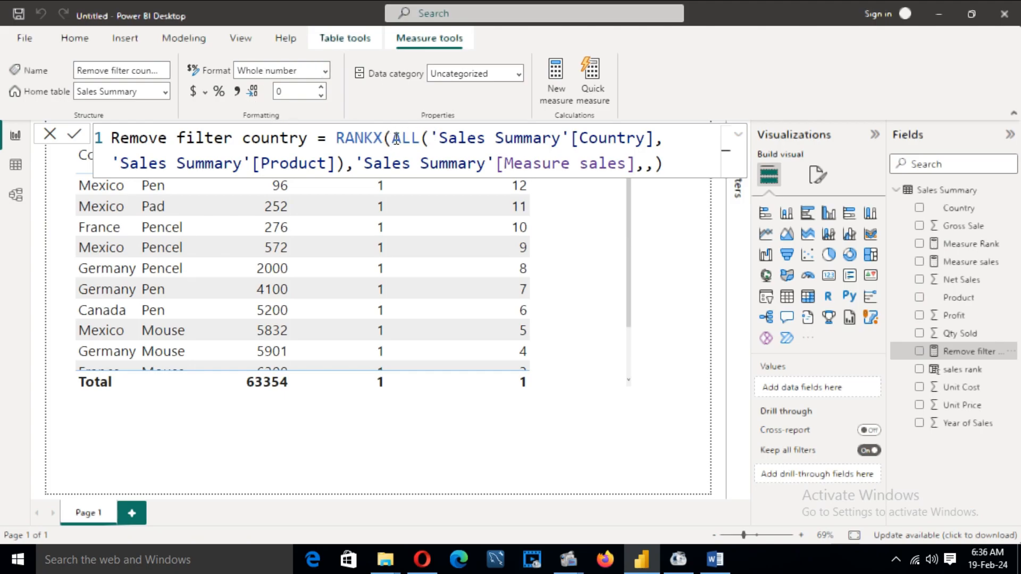
drag(392, 139, 653, 140)
drag(639, 139, 651, 139)
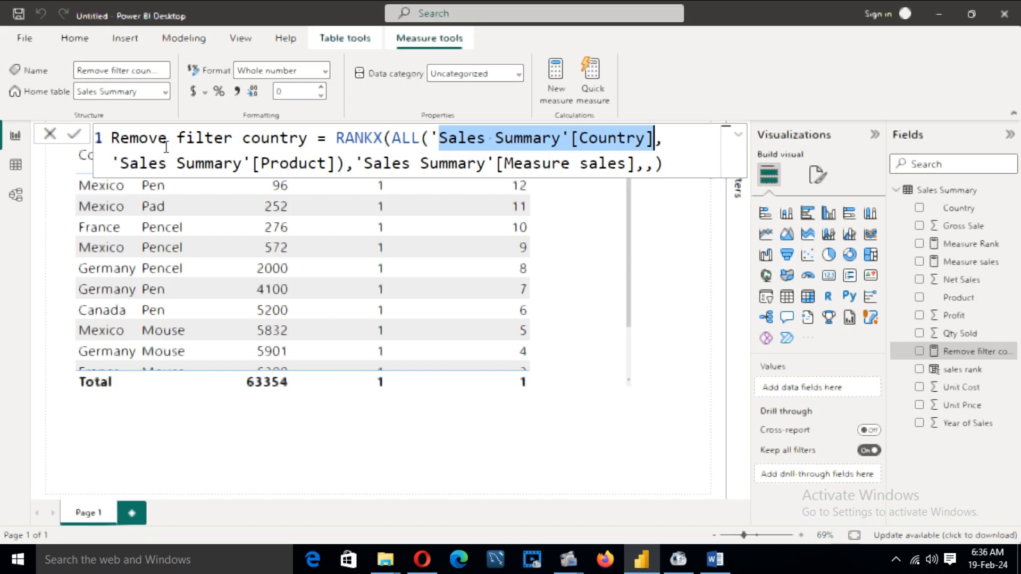
drag(119, 164, 334, 164)
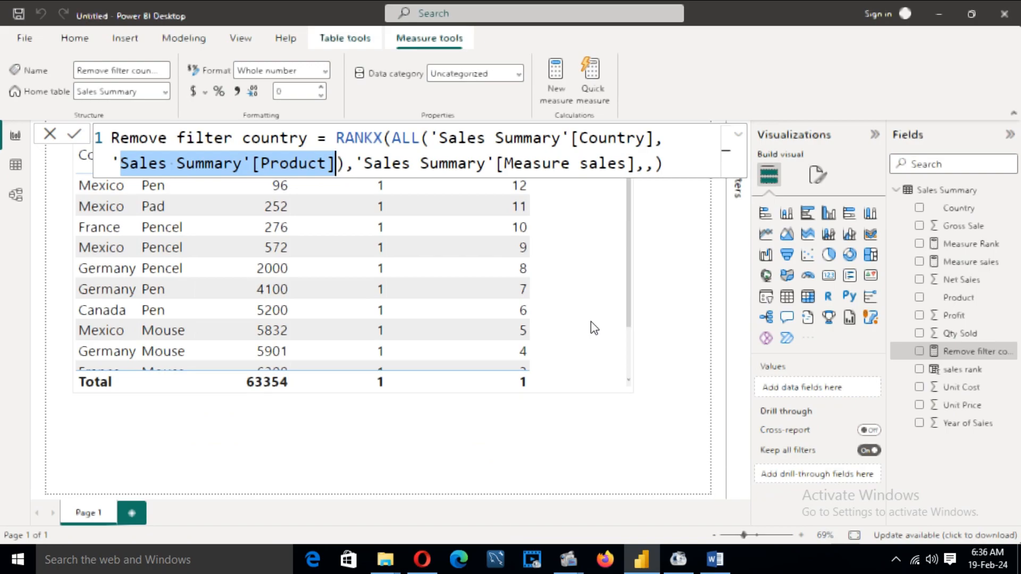
Step: Sort the country and product table by Measure sales in descending order and review the Remove filter country ranks for all rows
click(539, 365)
scroll(289, 291, down, 1)
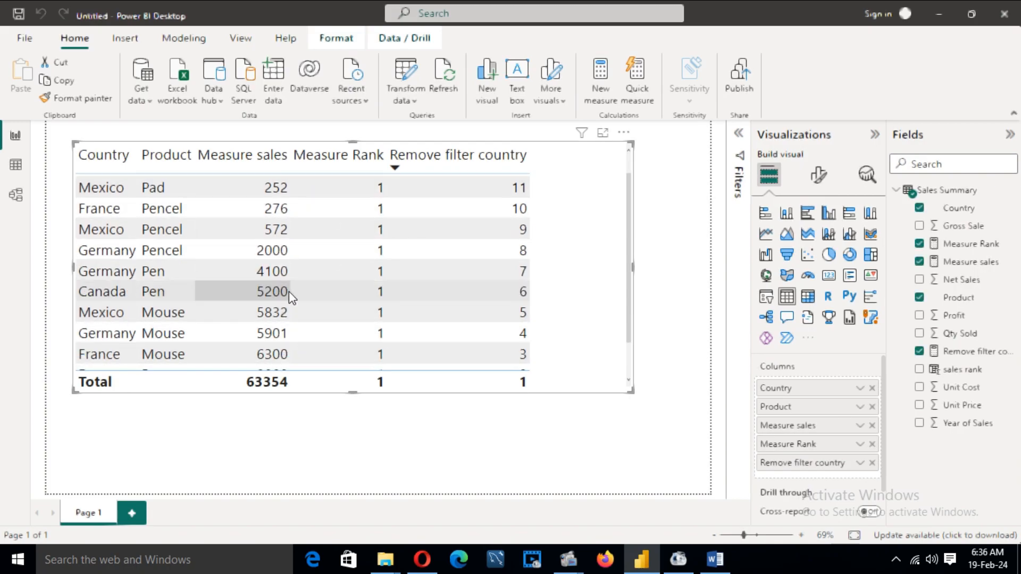
scroll(289, 291, up, 1)
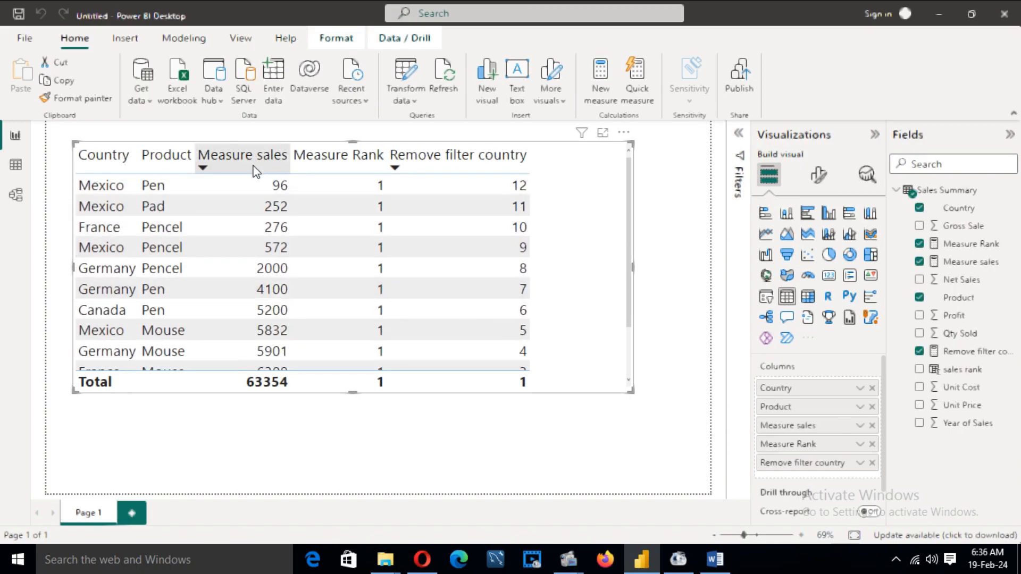
click(211, 171)
click(224, 169)
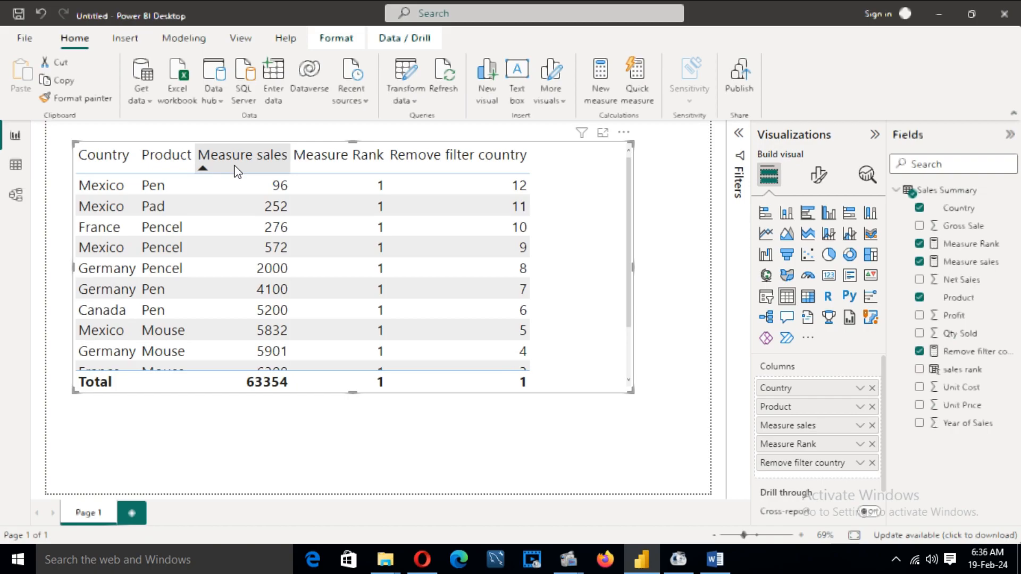
click(250, 169)
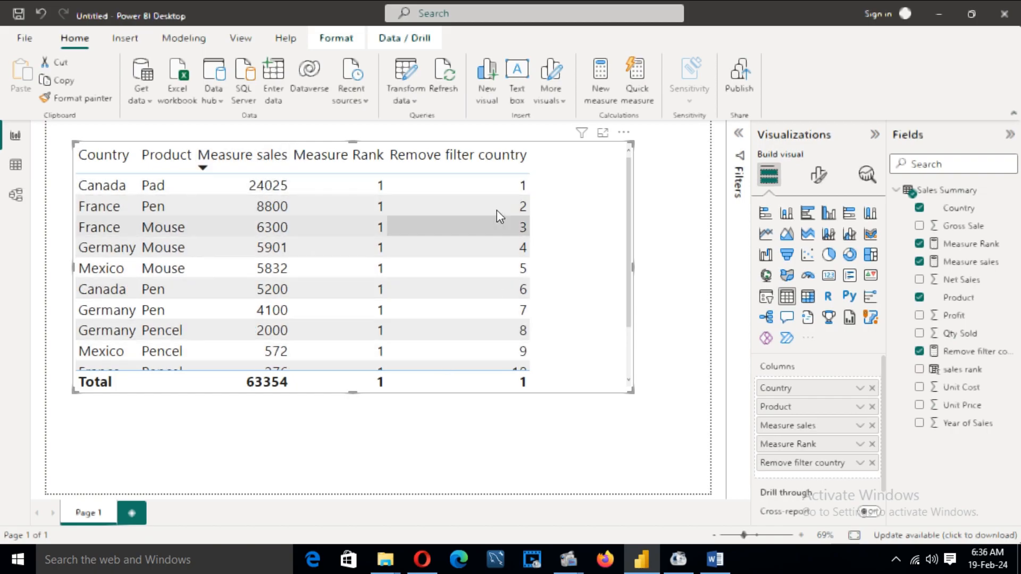
scroll(478, 213, down, 2)
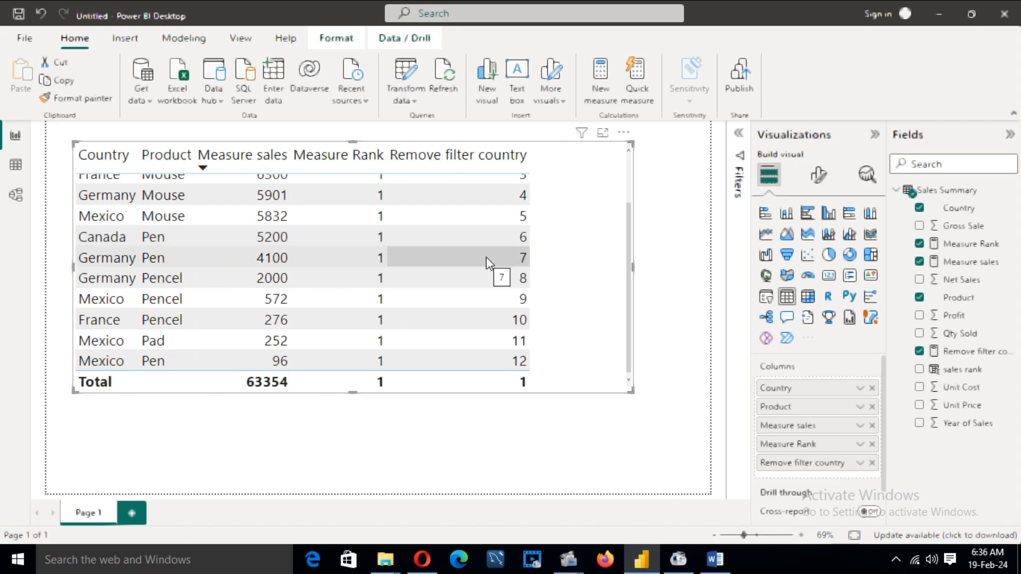
scroll(486, 257, up, 2)
scroll(484, 263, down, 2)
scroll(483, 255, up, 2)
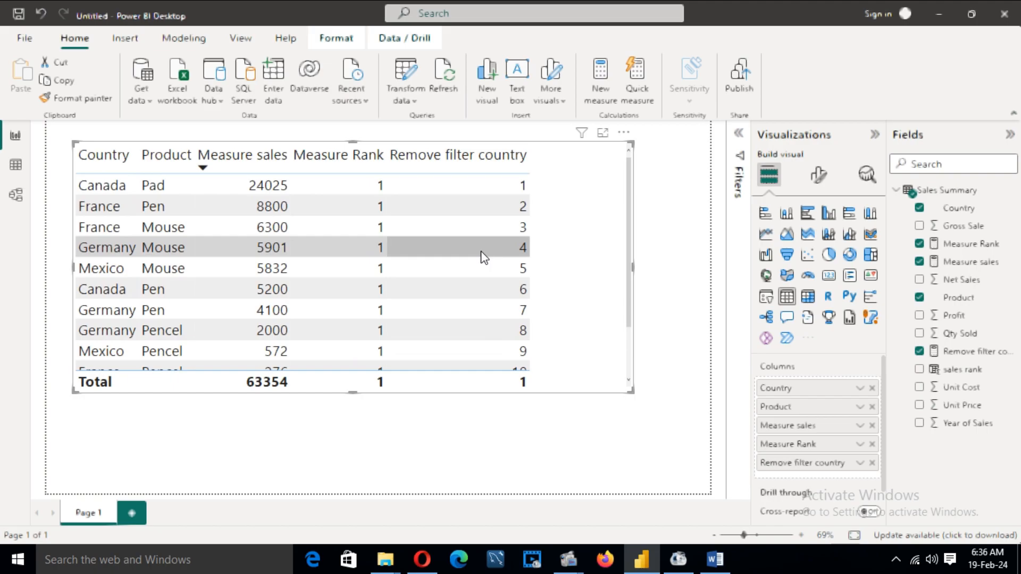